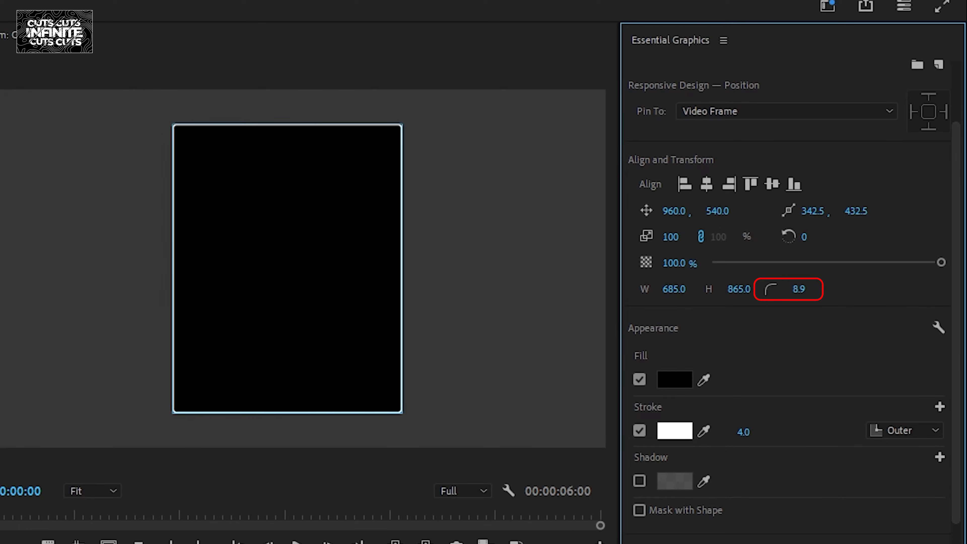
- Set the rectangle's corner radius to 15 and rename its clip Shape Fill
key(Return)
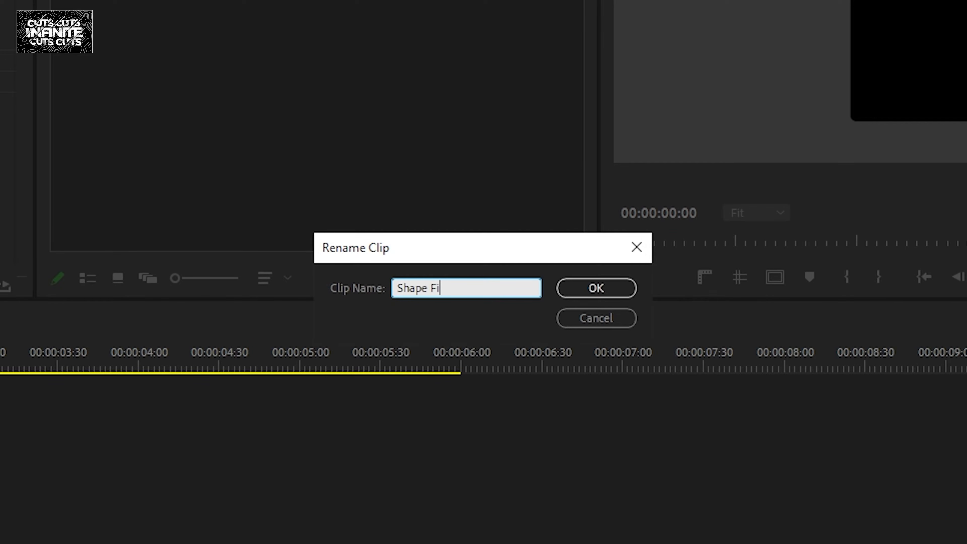
click(596, 288)
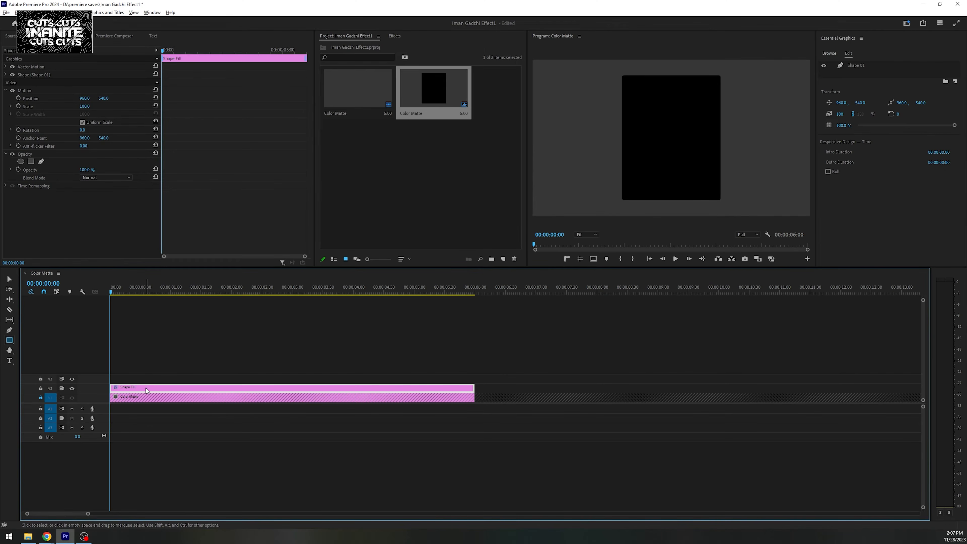
- Duplicate the Shape Fill clip onto the track directly above and select the copy
drag(146, 388, 144, 376)
click(182, 357)
click(140, 378)
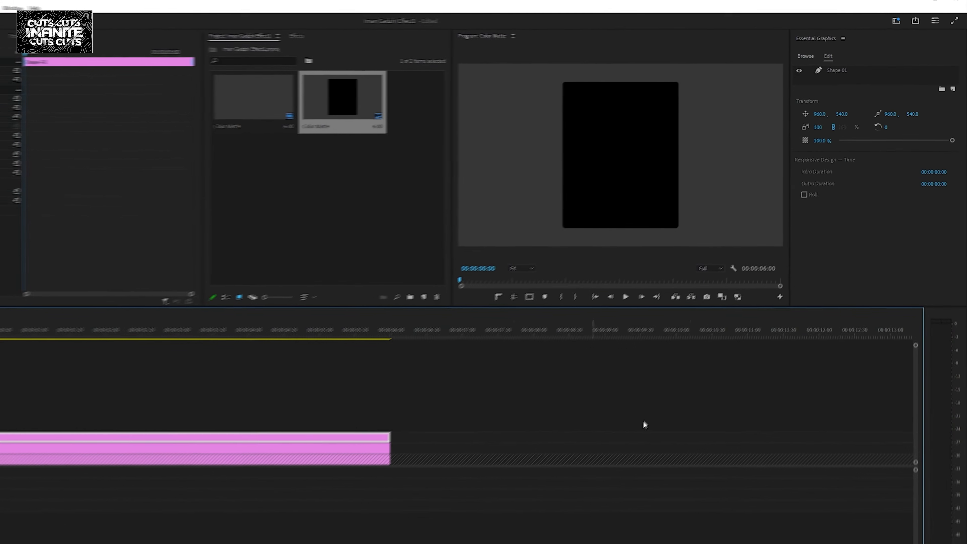
- Give the duplicated shape a white outer stroke of 6.0 without fill, and rename its clip Shape Stroke Mask
click(838, 70)
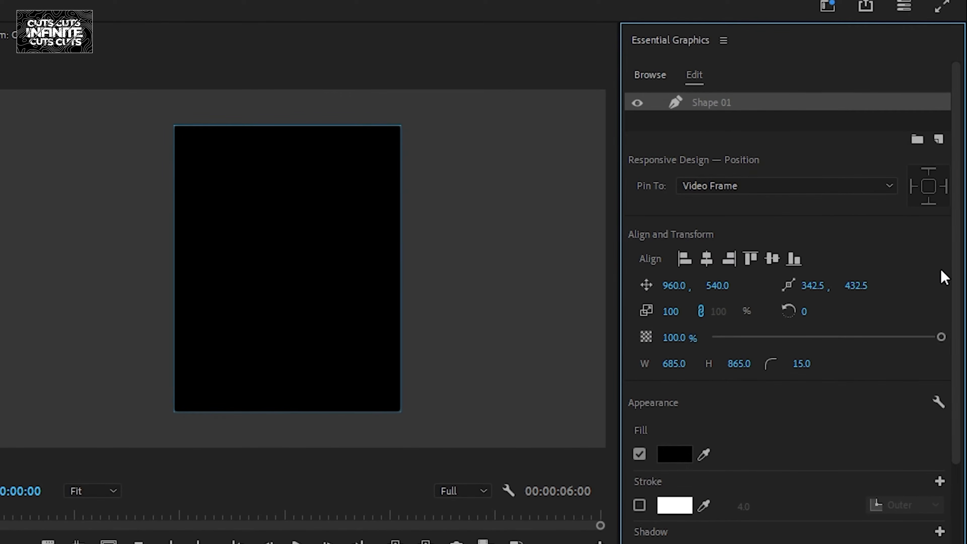
scroll(940, 268, down, 3)
click(640, 382)
click(749, 384)
text(4)
key(Return)
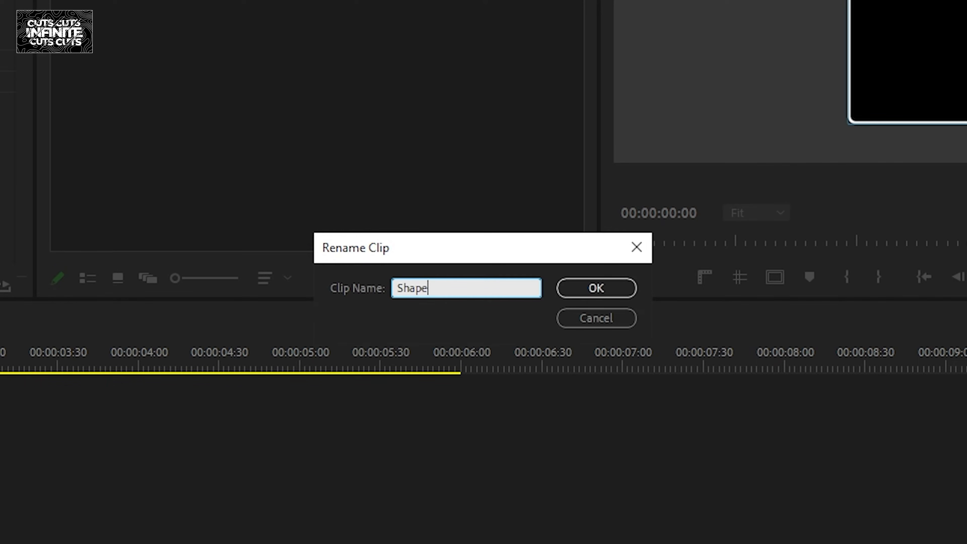
key(Return)
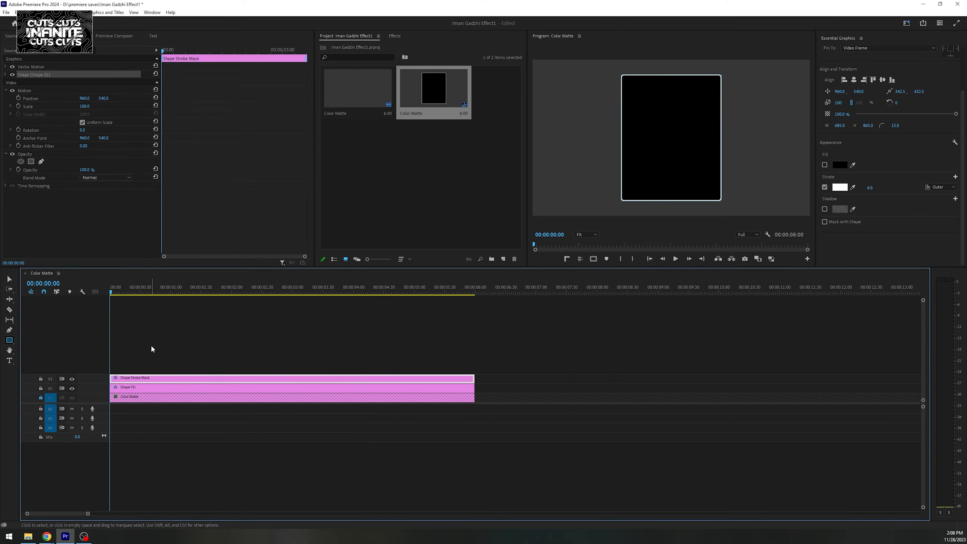
- Duplicate the Shape Stroke Mask clip onto the track above and rename the copy Shape Stroke Opacity
drag(128, 370, 144, 368)
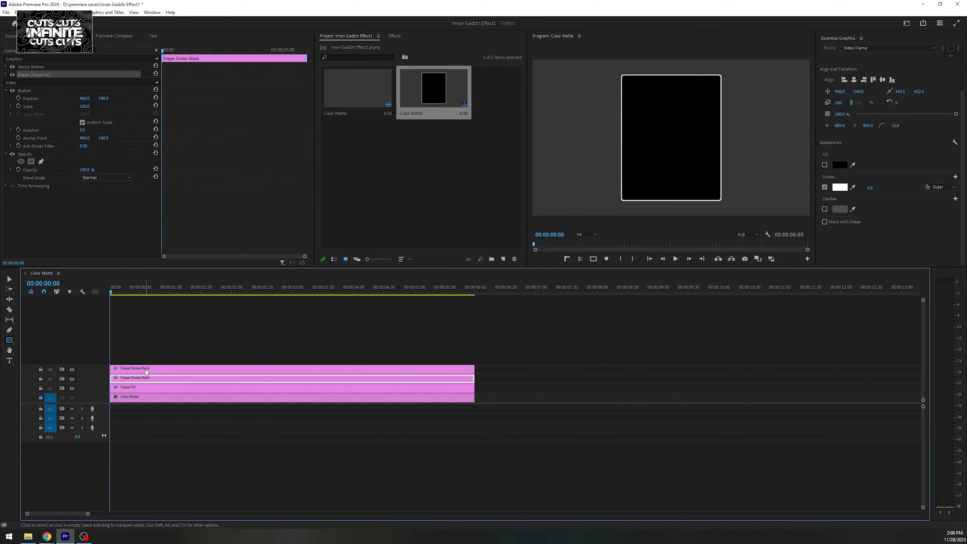
click(147, 369)
right_click(145, 370)
click(170, 480)
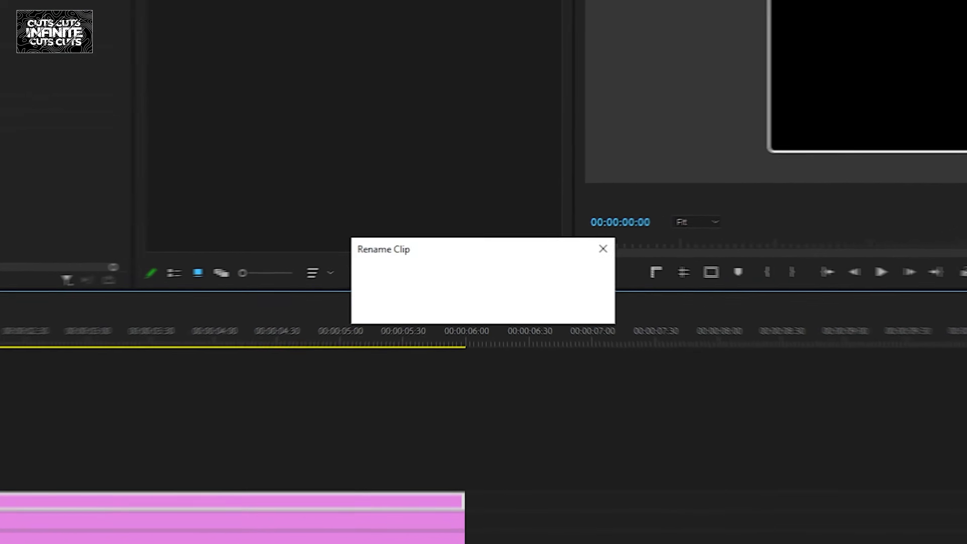
double_click(479, 288)
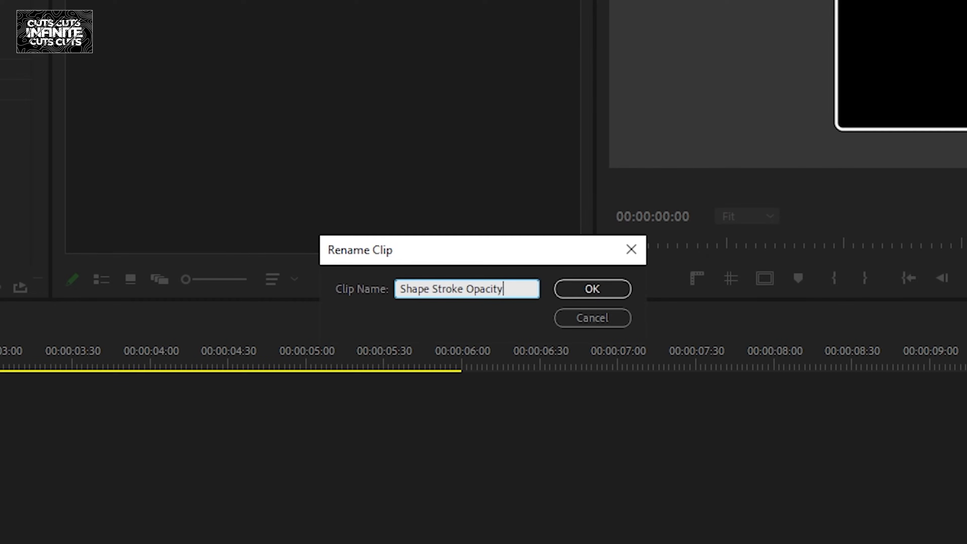
key(Return)
- Set the opacity of the Shape Stroke Opacity clip to 50%
click(130, 344)
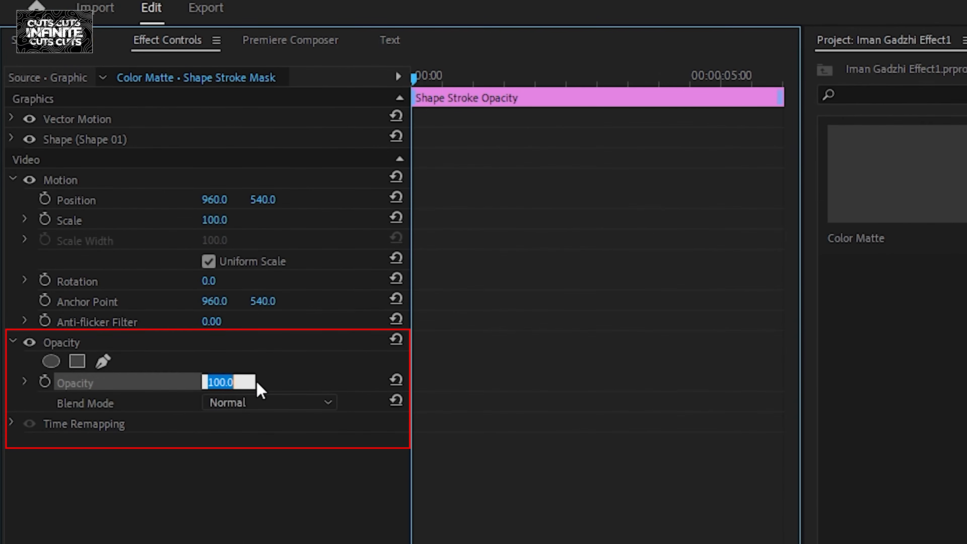
key(Return)
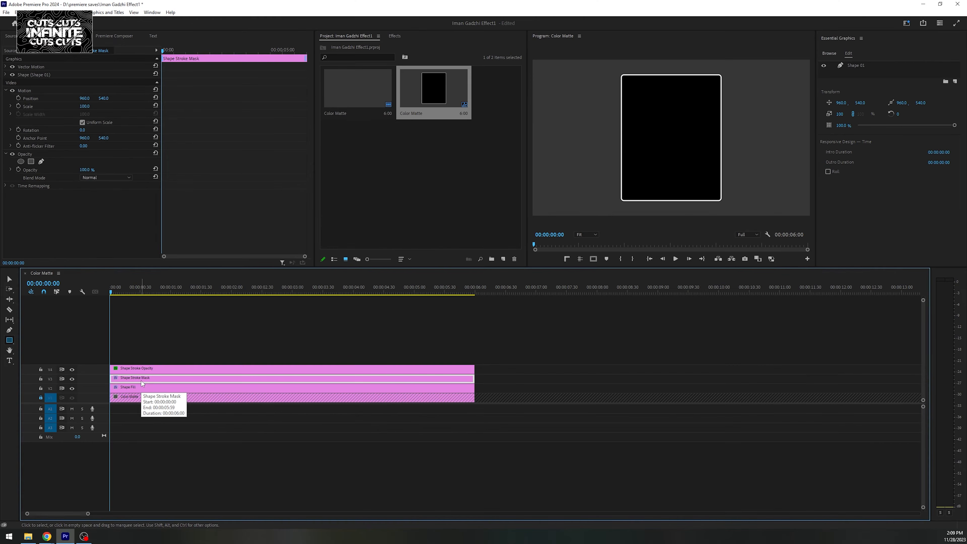
- Add a rectangular opacity mask over the lower half of the Shape Stroke Mask clip, feathered by about 524
click(142, 379)
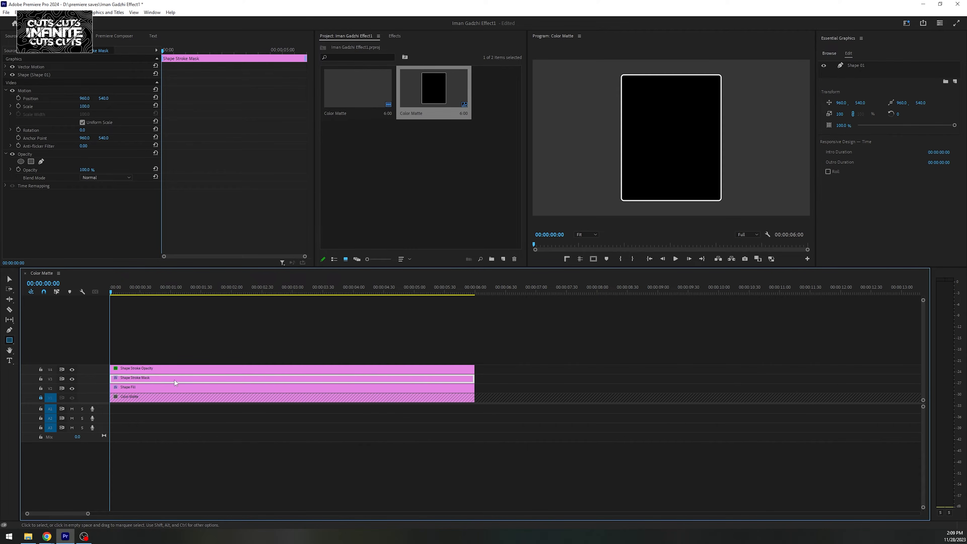
click(31, 161)
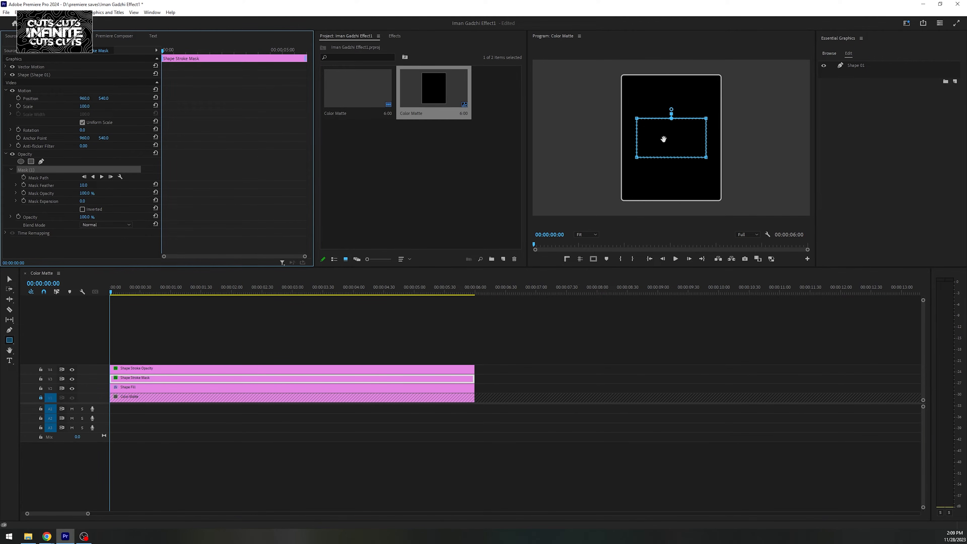
drag(664, 137, 774, 204)
drag(87, 187, 122, 187)
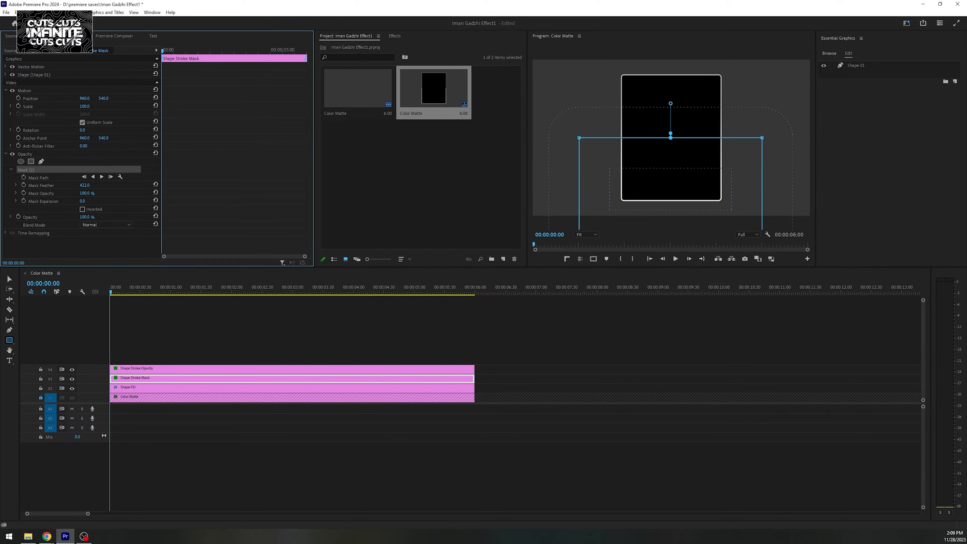
drag(87, 187, 39, 187)
- Examine the masked stroke in an enlarged preview and compare it with the Shape Stroke Mask clip's opacity mask off and on
click(233, 337)
key(grave)
key(grave)
click(175, 378)
click(13, 154)
click(13, 154)
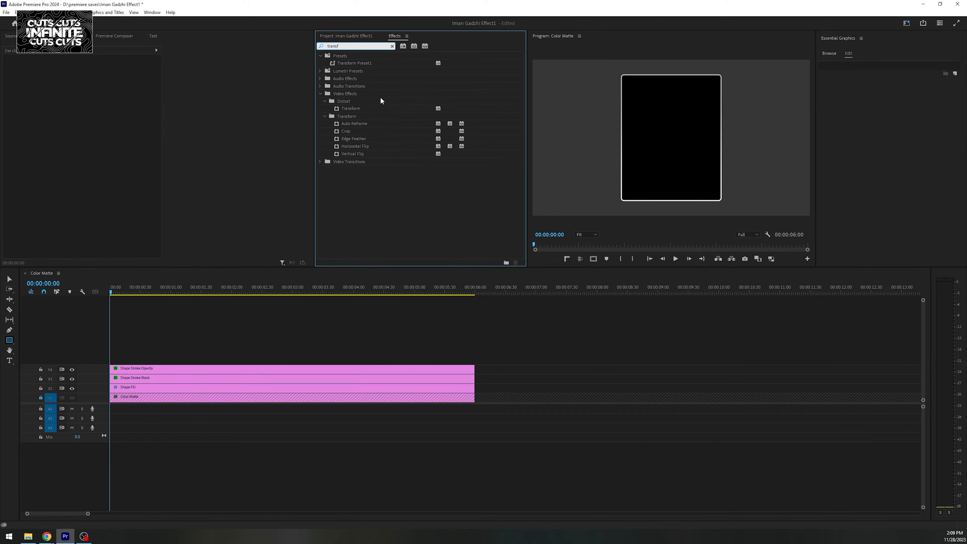
- Apply the Transform effect to the Shape Fill clip, using its own shutter angle of 360 instead of the composition's
drag(353, 108, 140, 387)
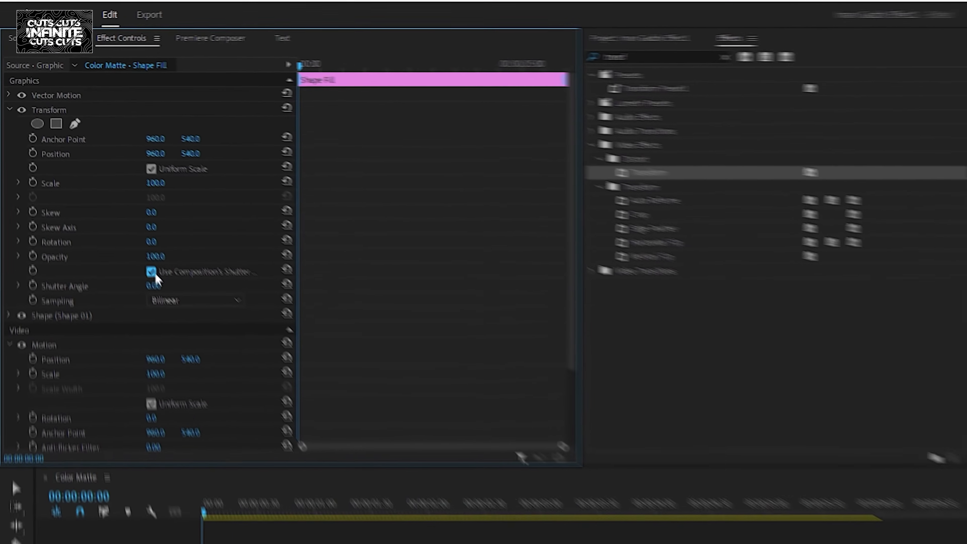
click(83, 162)
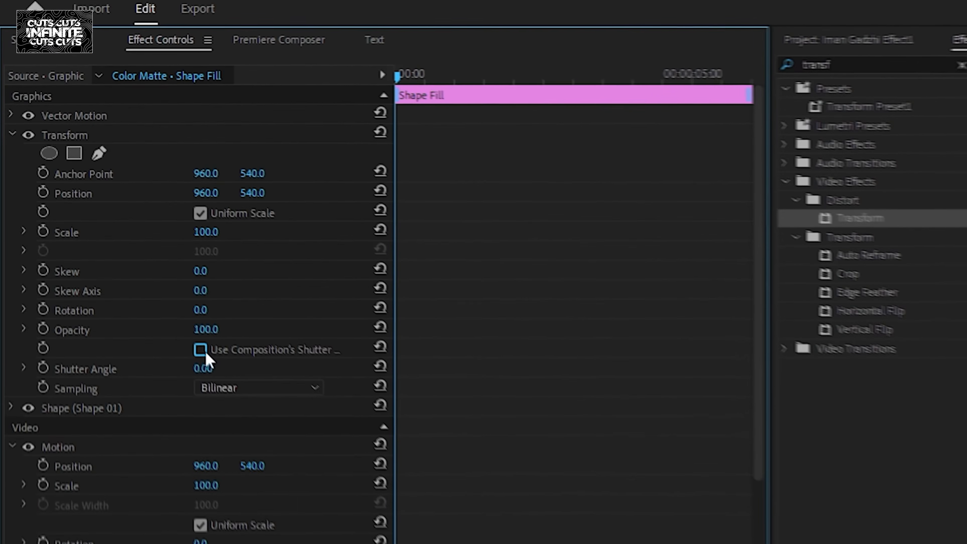
click(228, 380)
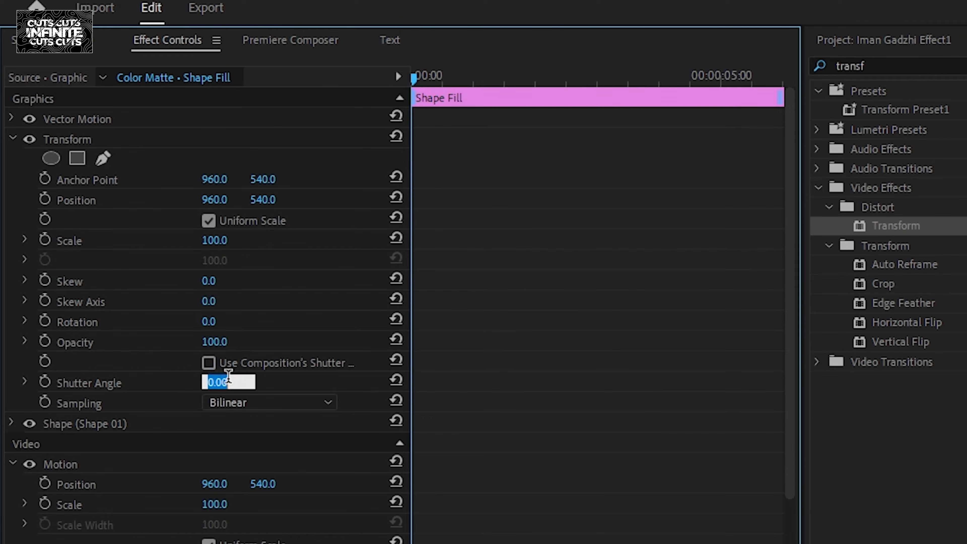
key(Return)
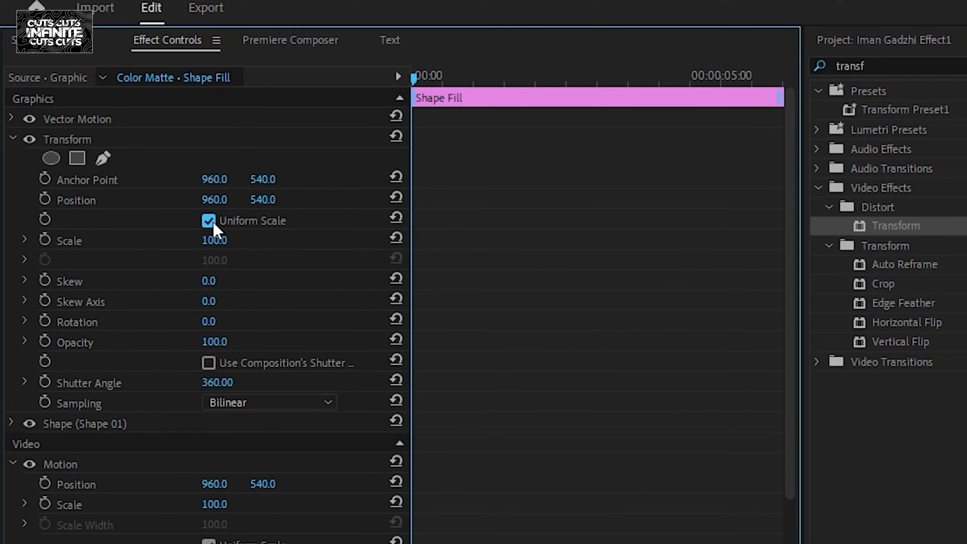
- Turn off the Transform's Uniform Scale and keyframe Scale Height from 0.4 at the clip start to 100 just before one second
click(209, 220)
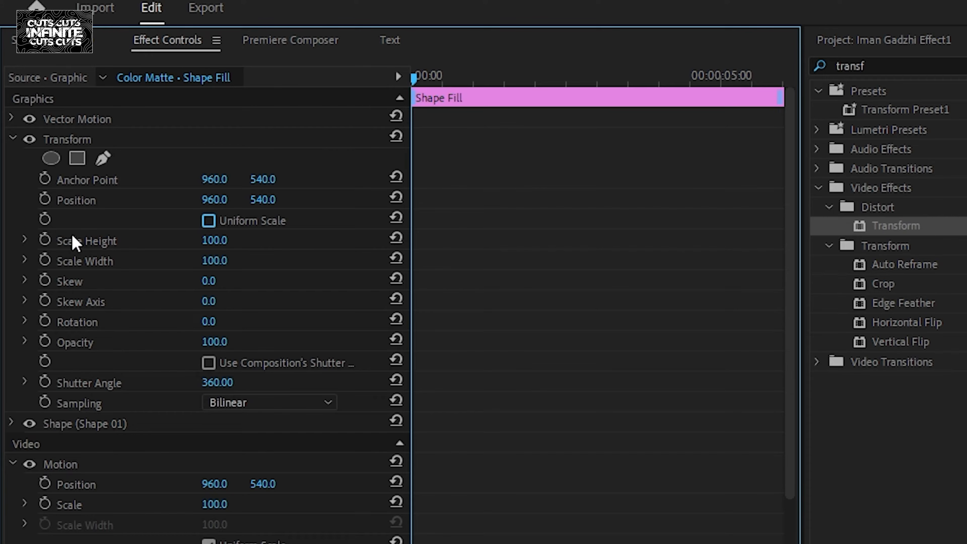
click(45, 239)
click(215, 240)
text(0.4)
key(Return)
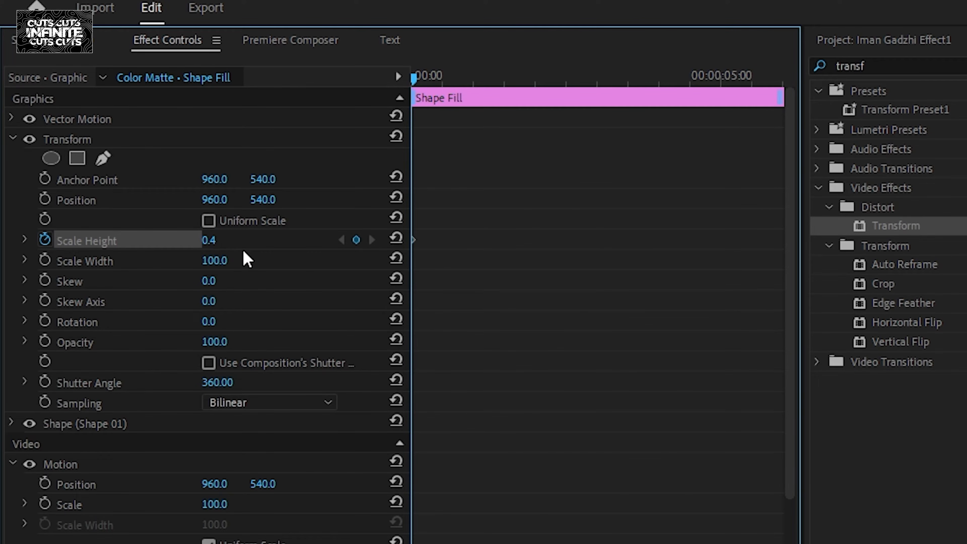
drag(421, 79, 465, 88)
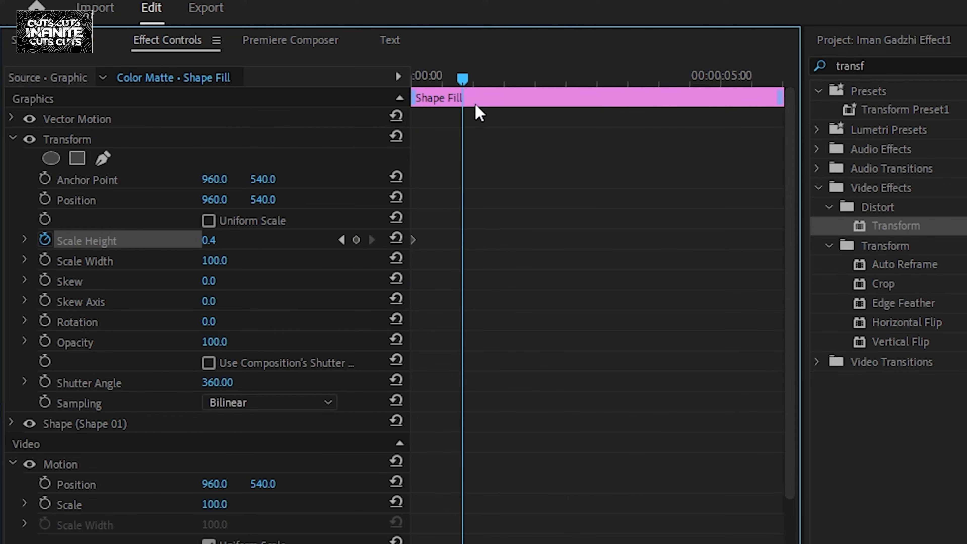
click(394, 239)
- Apply Ease Out and Ease In to both Scale Height keyframes of the Shape Fill clip
drag(565, 266, 382, 216)
right_click(465, 245)
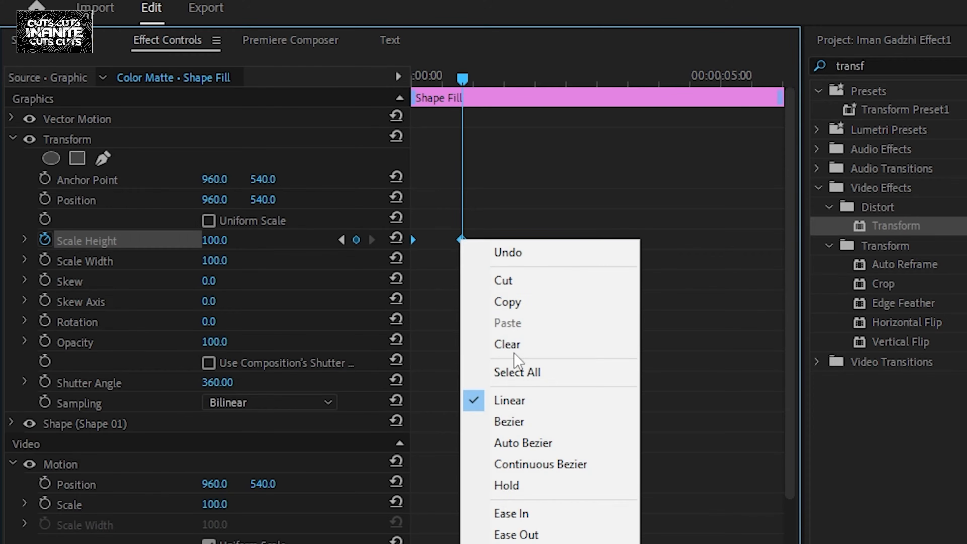
click(530, 535)
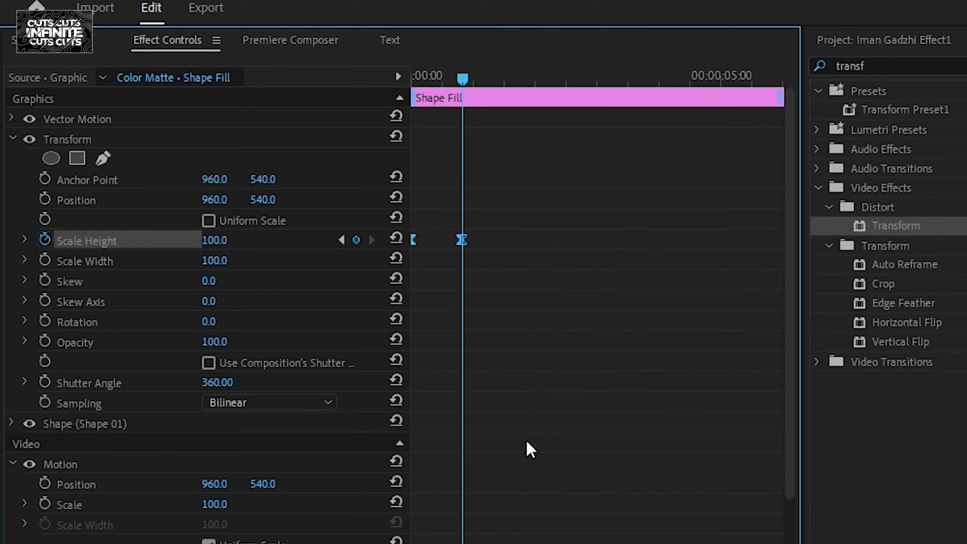
right_click(473, 259)
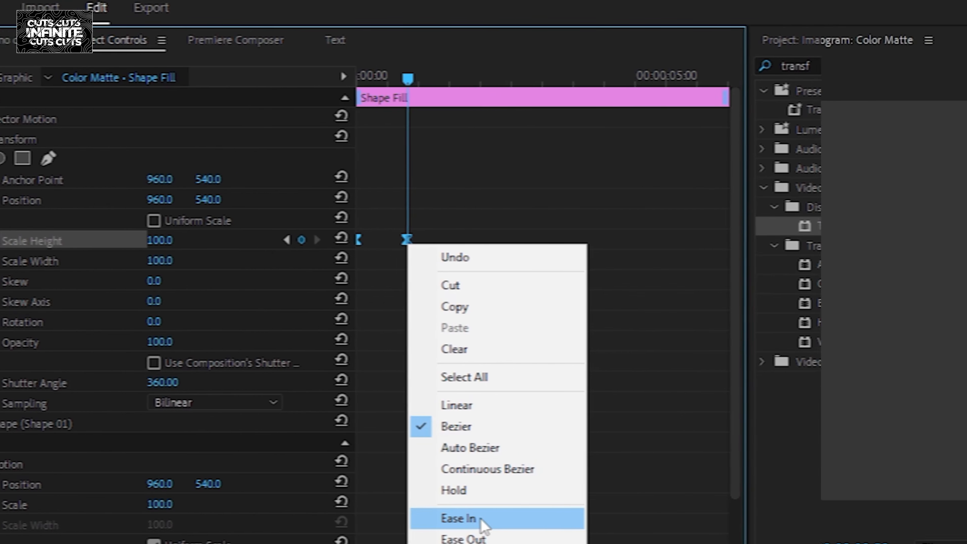
click(480, 518)
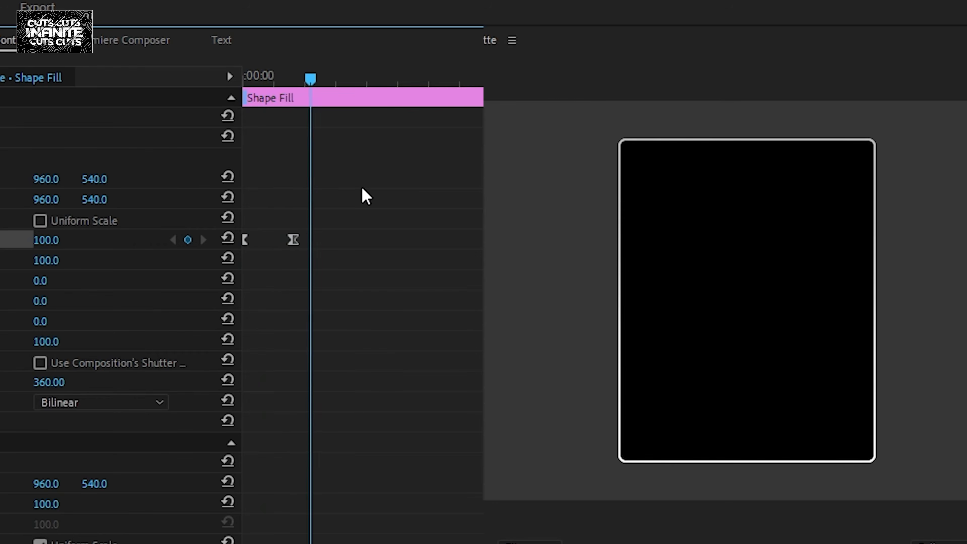
- Copy the keyframed Transform effect from Shape Fill to the Shape Stroke Mask and Shape Stroke Opacity clips
click(52, 75)
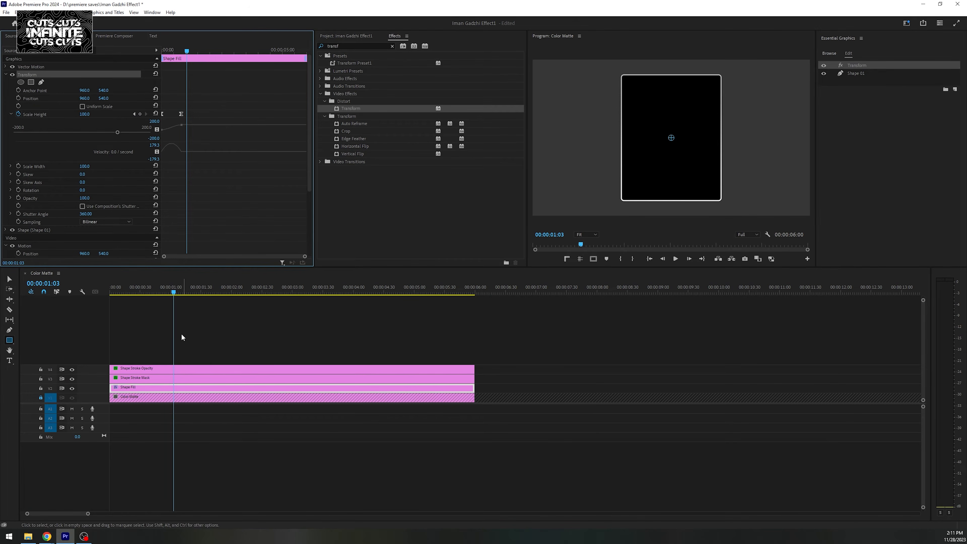
click(149, 376)
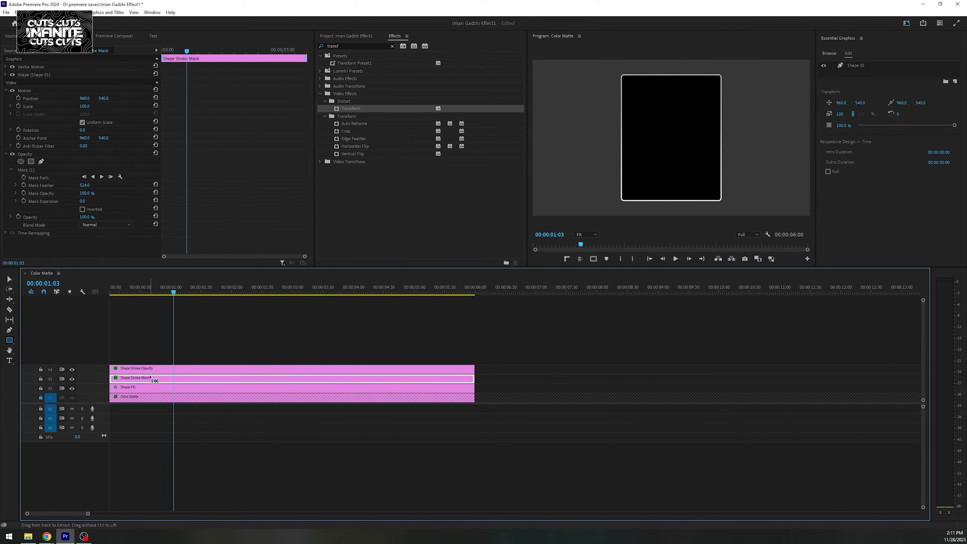
click(159, 370)
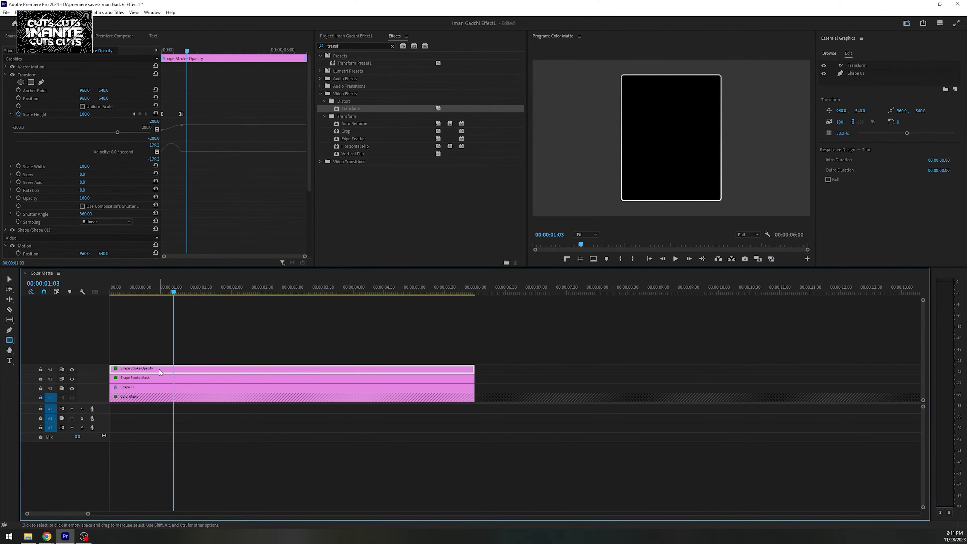
- Play the opening box animation from the sequence start several times to check its motion
drag(211, 291, 95, 295)
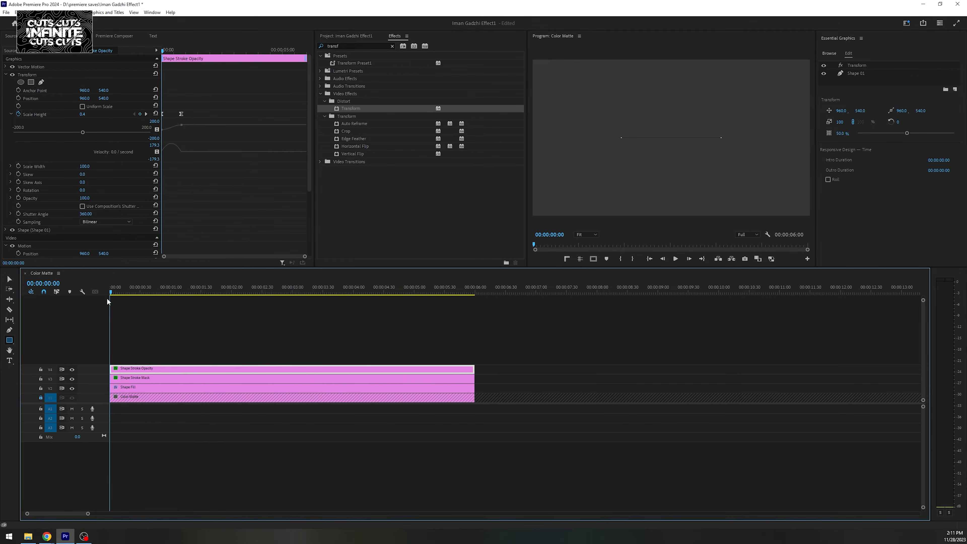
click(206, 318)
key(space)
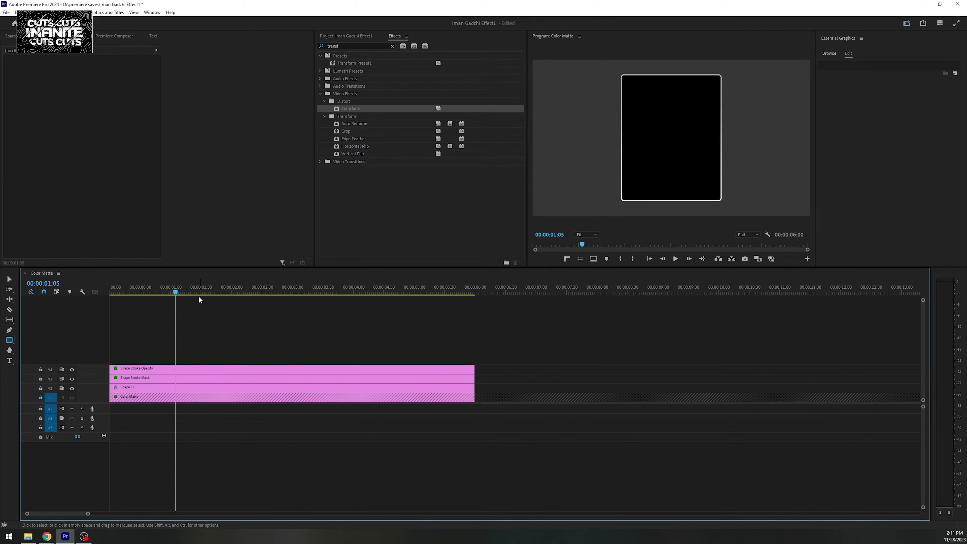
drag(200, 293, 114, 293)
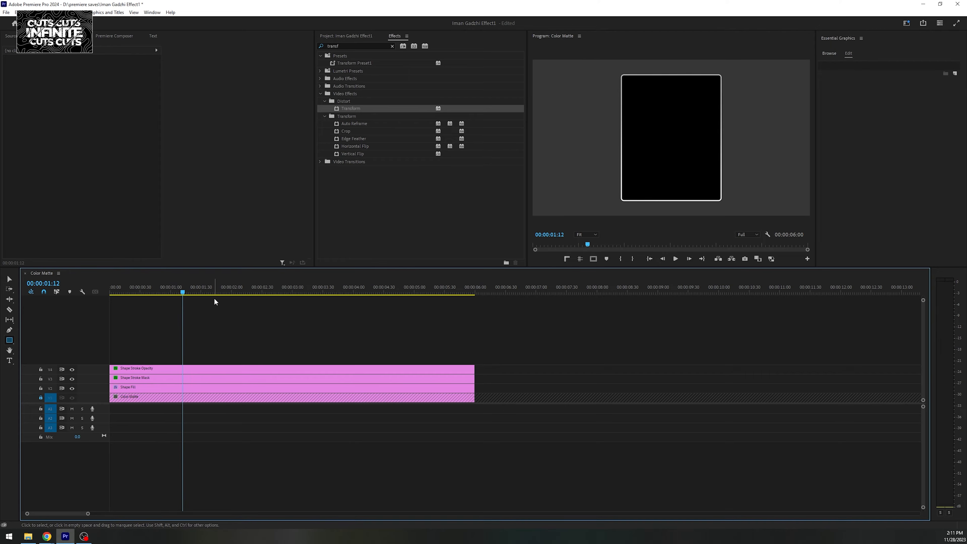
drag(197, 292, 81, 297)
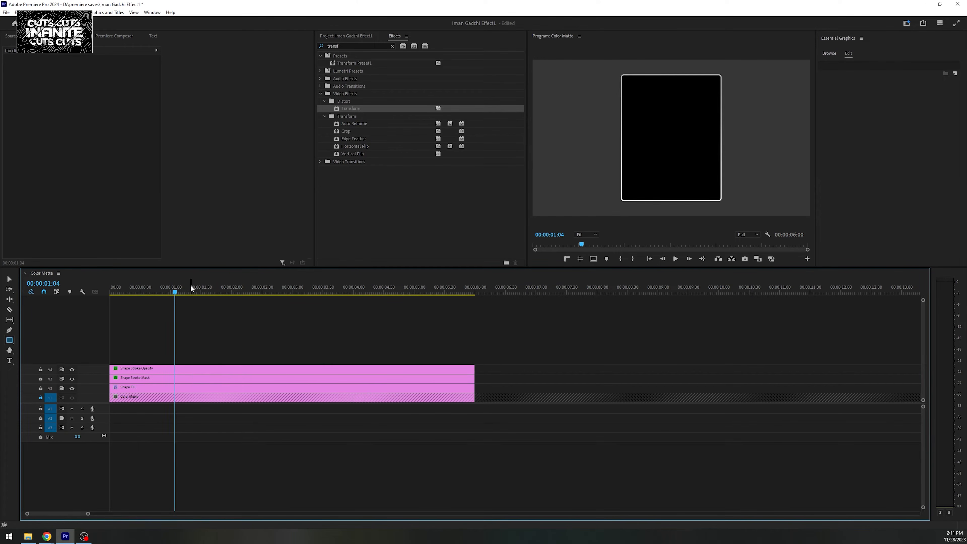
drag(173, 292, 80, 295)
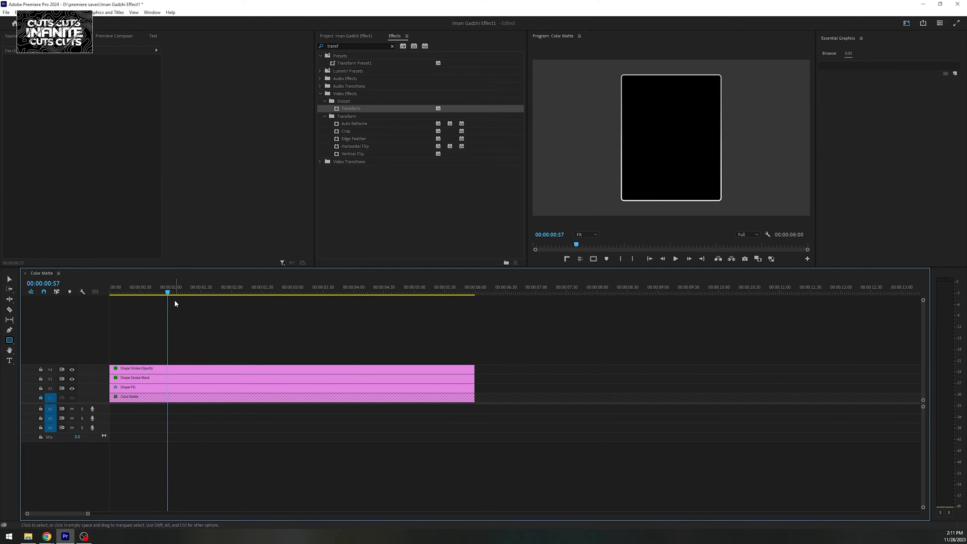
drag(171, 293, 72, 291)
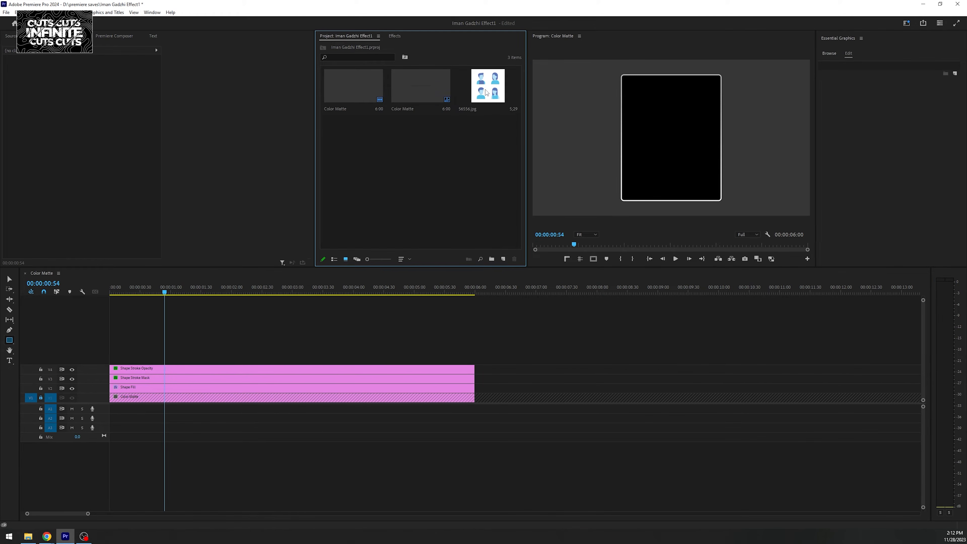
- Place the avatar JPG on the track above Shape Stroke Opacity and scale it to about 15
drag(487, 93, 118, 359)
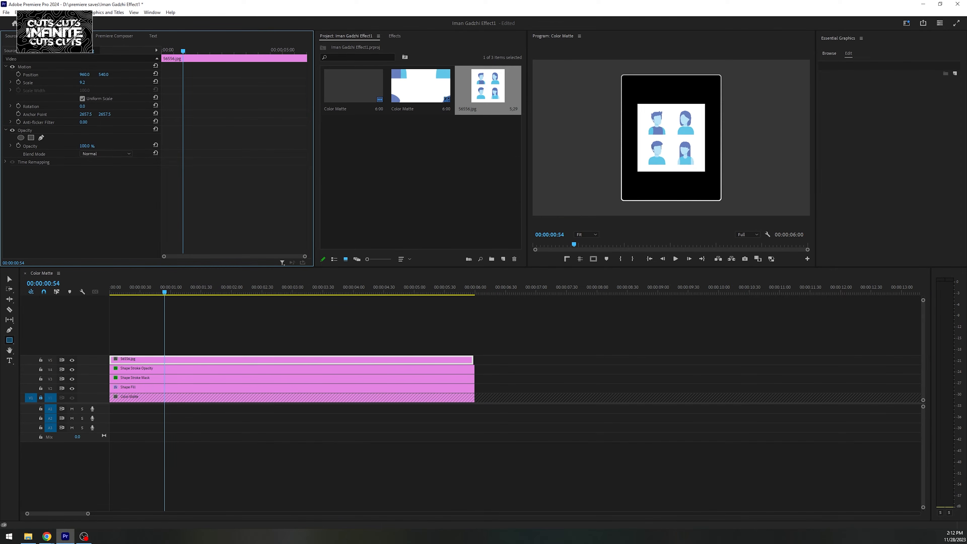
drag(82, 82, 84, 83)
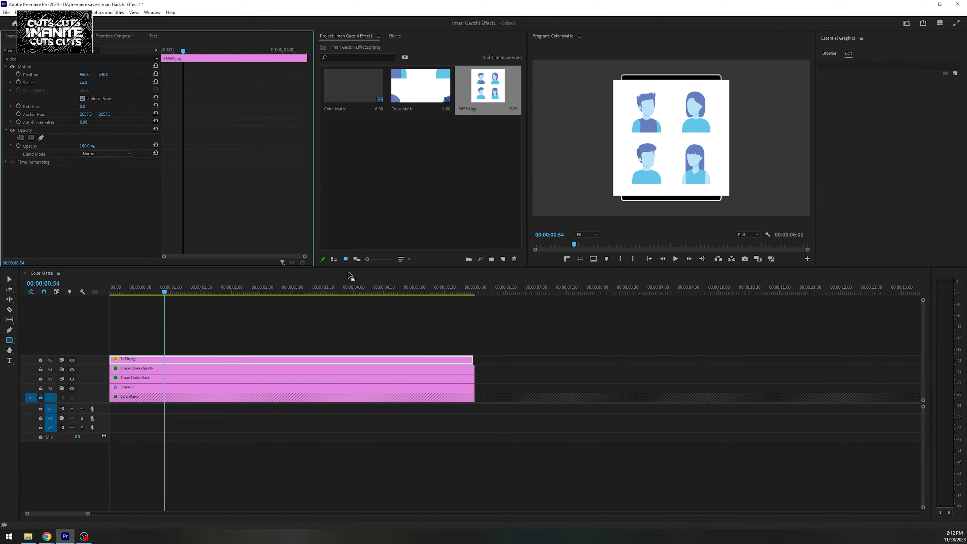
- Find the Color Key effect and apply it to the avatar image clip
click(394, 36)
click(355, 46)
text(color key)
drag(351, 101, 313, 360)
- Key out the image's white background with Edge Thin at 2, and enlarge the preview to check the edges
click(92, 186)
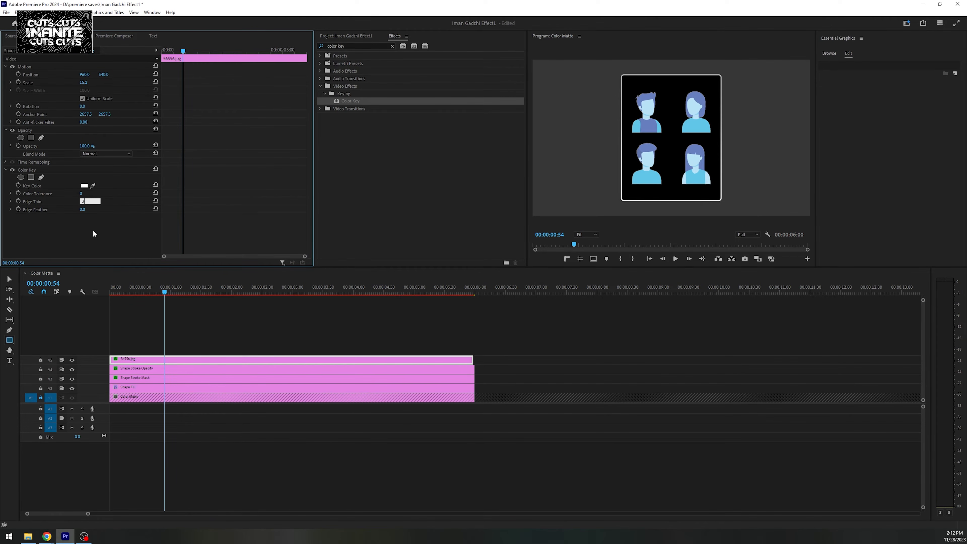
key(grave)
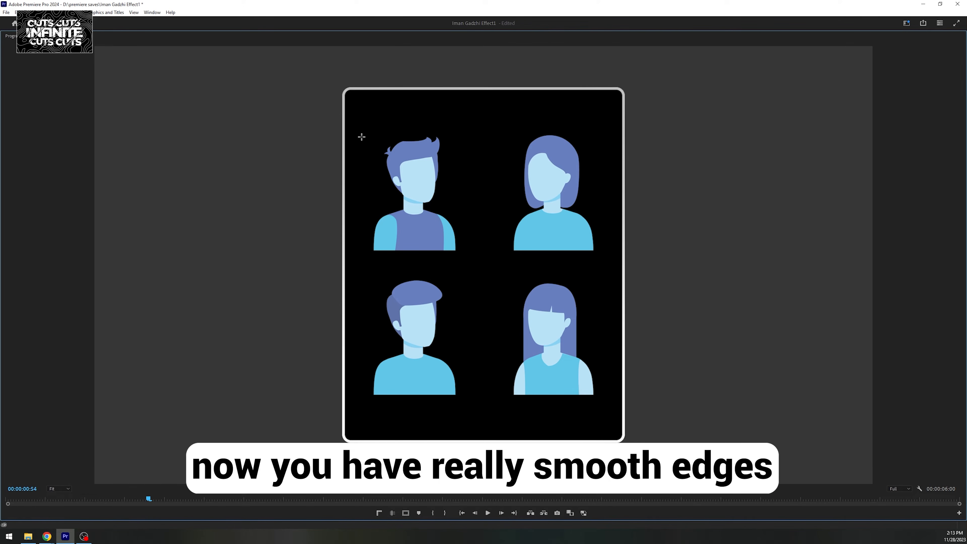
- Restore the normal preview size, find the Crop effect and apply it to the avatar image clip
key(grave)
click(352, 46)
text(crop)
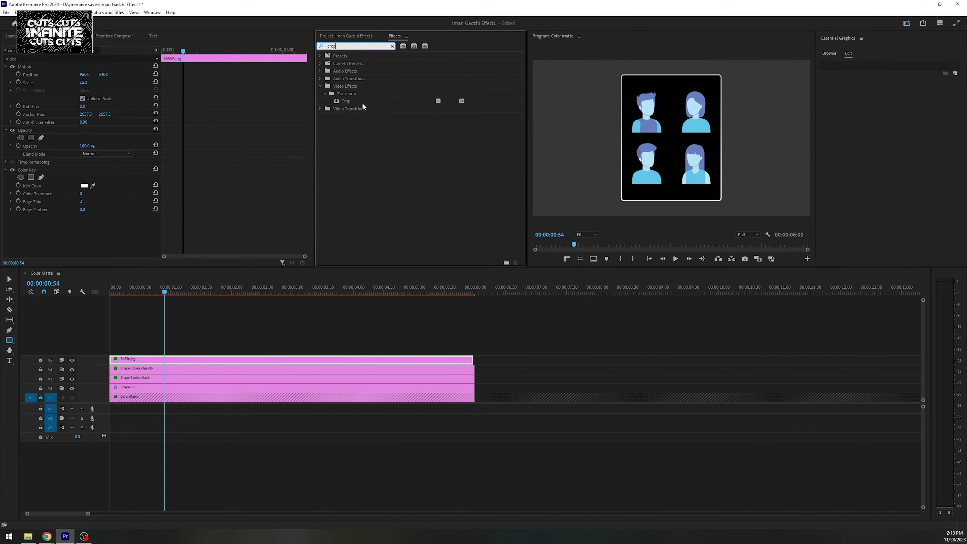
drag(362, 101, 76, 224)
- Crop the image to only the upper-left avatar, starting with Right at 48% and Bottom at 51%
click(85, 214)
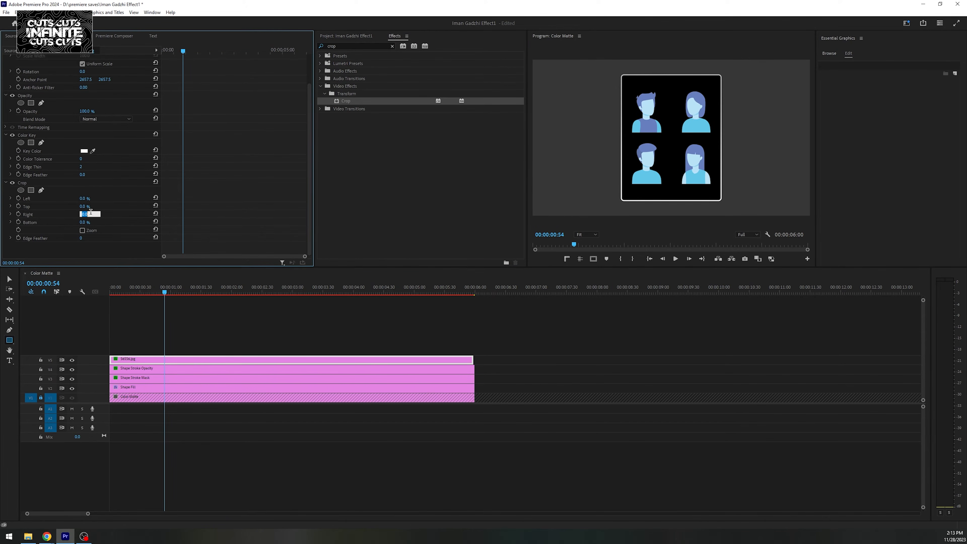
text(48)
click(91, 220)
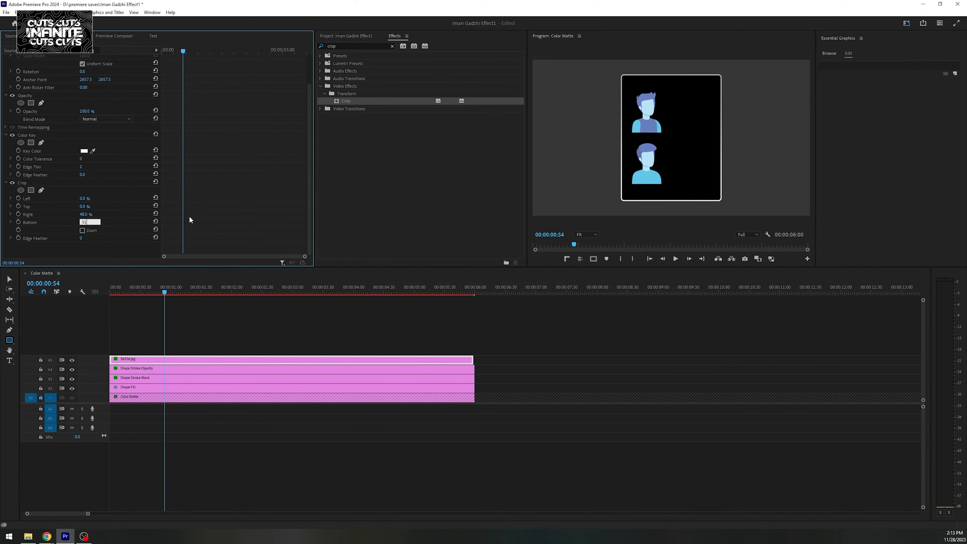
click(187, 219)
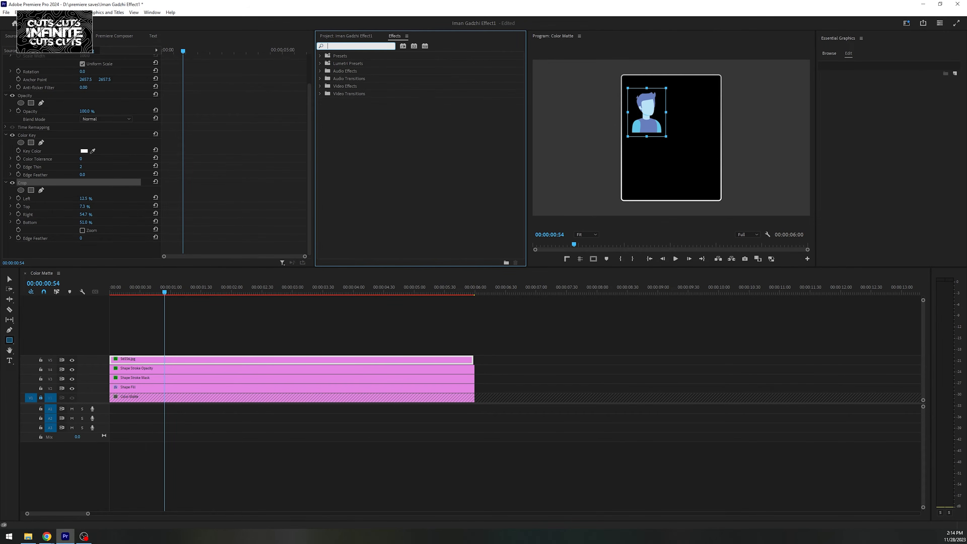
- Apply Brightness & Contrast to the avatar clip with Brightness at 100 and Contrast at -100
text(brig)
drag(361, 101, 86, 227)
click(89, 230)
text(10)
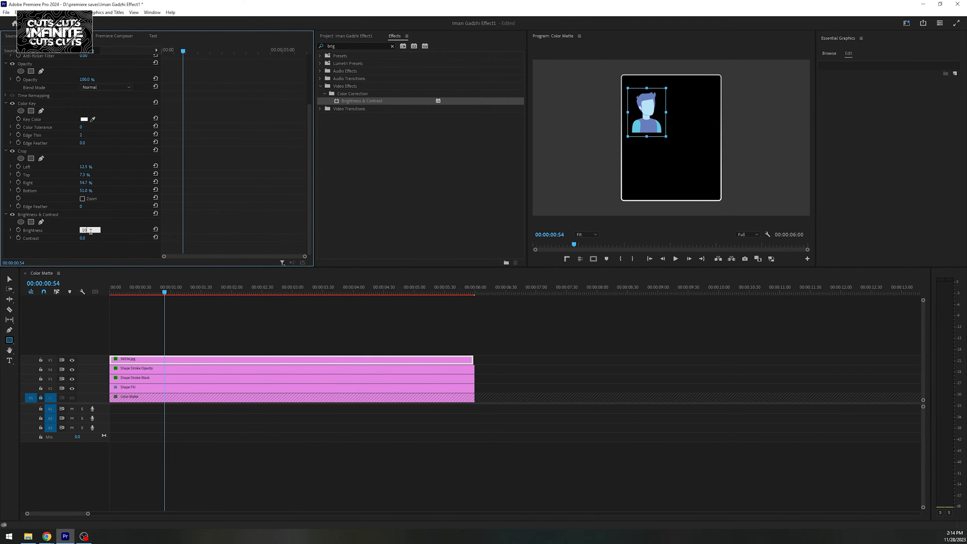
text(0)
click(90, 236)
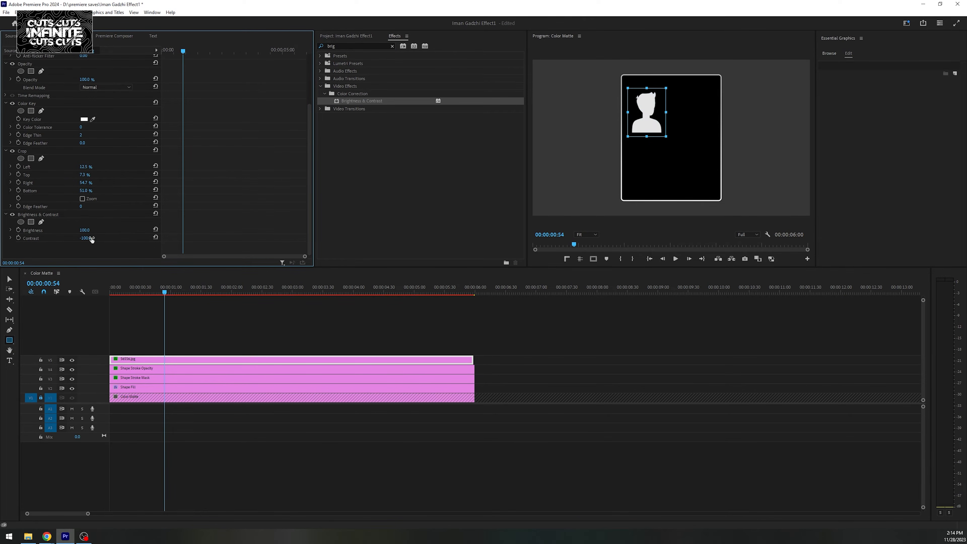
- Enlarge the avatar silhouette to a scale of about 30 and centre it inside the rounded box
click(647, 114)
drag(731, 195, 772, 237)
drag(719, 152, 764, 197)
mouse_move(716, 80)
mouse_down()
mouse_move(718, 63)
mouse_move(732, 96)
mouse_up()
click(723, 90)
- Nest the Avatar clip, keeping the default nested sequence name
click(190, 360)
right_click(190, 361)
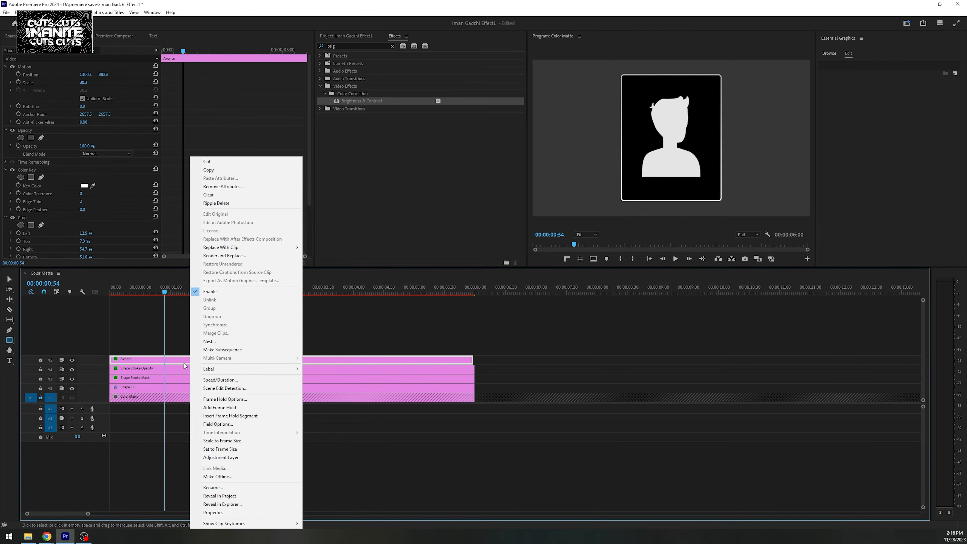
click(208, 341)
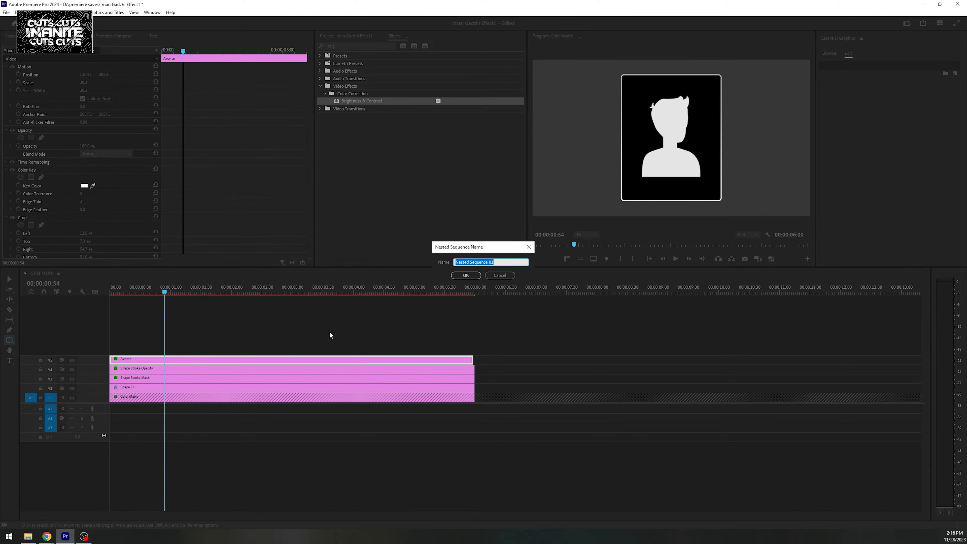
click(465, 275)
- Add a rectangular opacity mask to the nested Avatar clip and shrink it to a tiny area at the box's centre
click(31, 137)
click(53, 146)
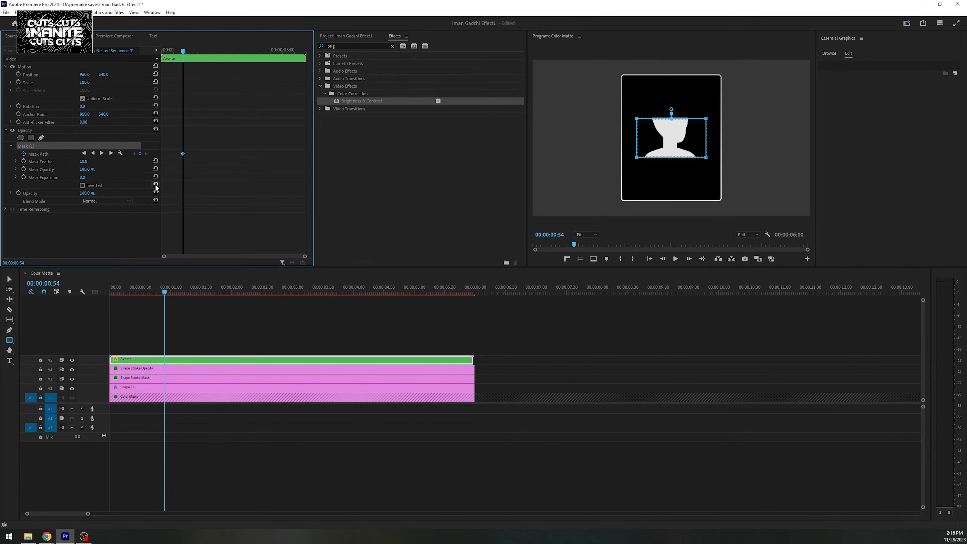
drag(706, 157, 673, 141)
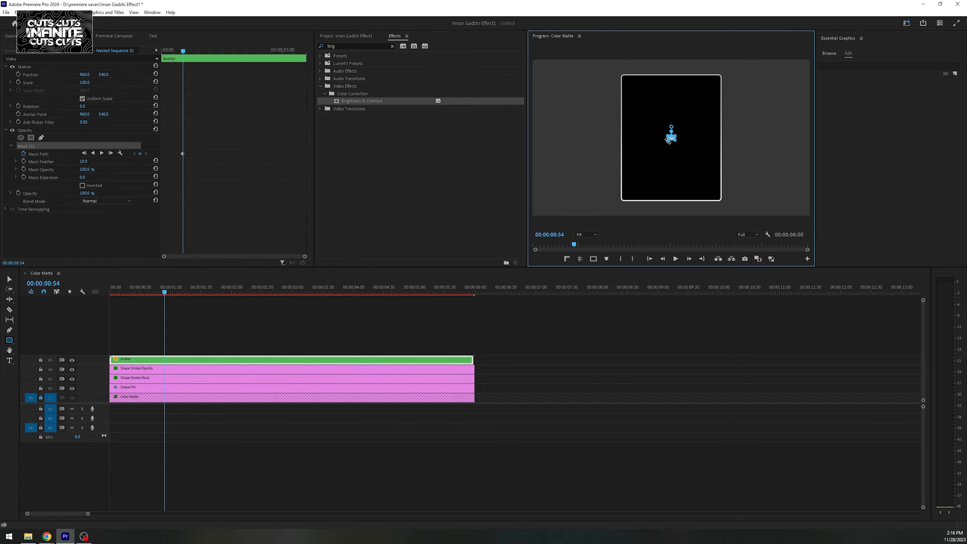
click(579, 258)
drag(621, 132, 621, 136)
mouse_move(621, 144)
mouse_down()
mouse_move(558, 147)
mouse_move(609, 149)
mouse_move(621, 138)
mouse_up()
- Advance the playhead 15 frames and expand the mask well beyond the avatar to create its open state
key(shift+Right)
key(shift+Right)
key(shift+Right)
key(shift+Right)
click(115, 147)
drag(723, 138, 753, 140)
drag(580, 133, 761, 136)
drag(755, 135, 759, 77)
drag(791, 128, 584, 150)
drag(589, 138, 599, 198)
- Fit the four corners of the mask to the rounded box's edges
click(579, 258)
drag(594, 80, 620, 78)
drag(600, 199, 622, 200)
drag(766, 195, 720, 200)
drag(757, 76, 721, 76)
- Shift the Mask Path keyframes to the start of the Avatar clip and play the reveal from the beginning
drag(225, 131, 178, 159)
drag(183, 153, 162, 154)
drag(184, 292, 110, 292)
click(144, 325)
key(space)
- Move the Avatar clip's last Mask Path keyframe later to slow down the reveal
click(194, 359)
drag(305, 256, 231, 256)
drag(181, 154, 223, 154)
- At in-between frames, stretch the Avatar mask's side edges to the box's sides and return to the sequence start
mouse_move(180, 51)
mouse_down()
mouse_move(188, 48)
mouse_move(165, 51)
mouse_up()
drag(688, 143, 720, 141)
drag(655, 130, 623, 134)
drag(167, 51, 172, 50)
drag(721, 151, 720, 149)
drag(173, 50, 186, 51)
drag(720, 171, 719, 168)
drag(186, 51, 192, 51)
drag(134, 292, 110, 292)
click(138, 325)
- Start an Opacity animation on the nested Avatar clip at its beginning and lower the opacity there
click(149, 359)
click(27, 146)
click(19, 193)
drag(85, 193, 45, 193)
- Play the opening repeatedly from the sequence start to check the avatar's reveal
click(141, 320)
mouse_move(110, 285)
mouse_down()
mouse_move(145, 290)
mouse_move(99, 288)
mouse_up()
key(space)
key(space)
drag(179, 290, 67, 300)
key(space)
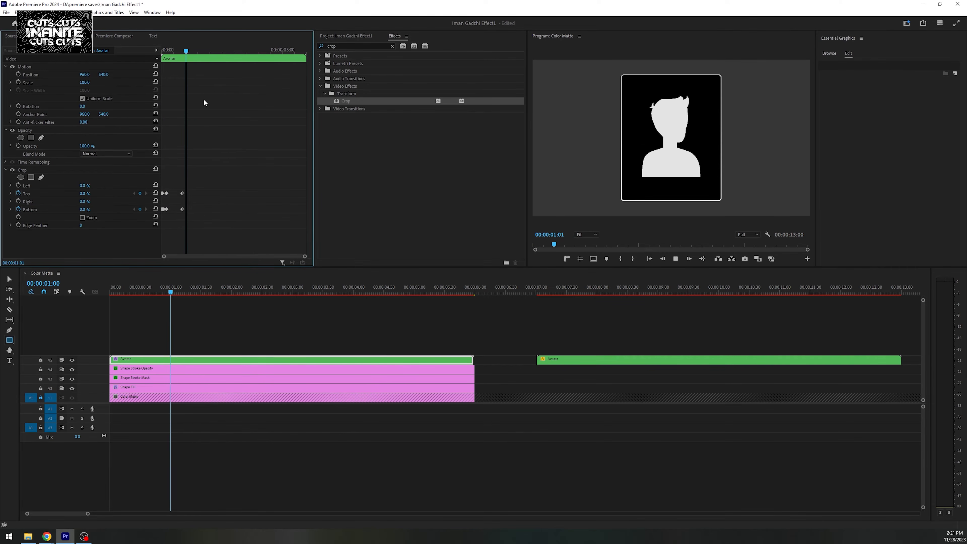
key(space)
drag(213, 52, 142, 110)
key(space)
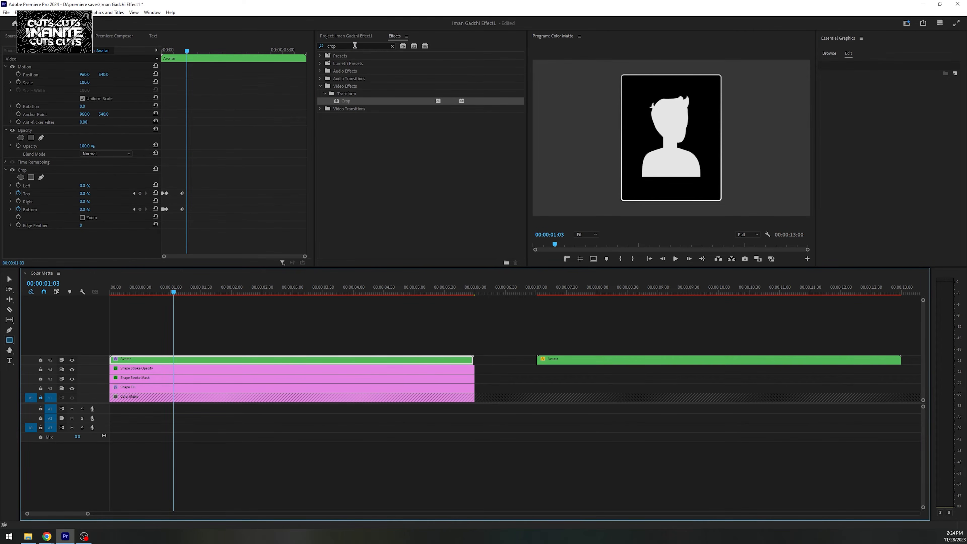
- Find Transform Preset1, apply it to the Avatar clip and play the opening from the start
double_click(355, 45)
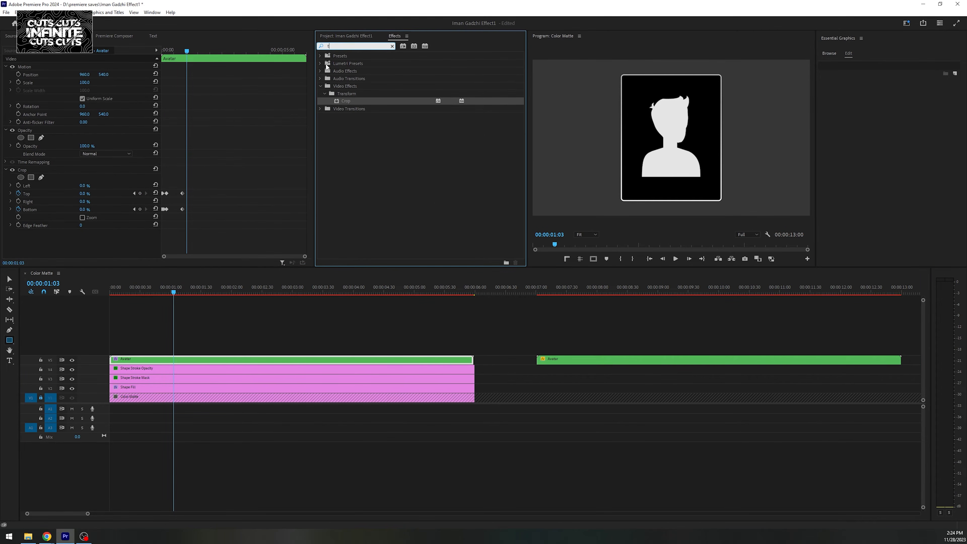
text(transf)
drag(365, 67, 164, 360)
drag(173, 292, 38, 295)
key(space)
key(space)
- Start Position and Scale keyframes in the Avatar clip's Transform effect at 00:00:00:53
scroll(213, 186, down, 2)
scroll(218, 189, down, 2)
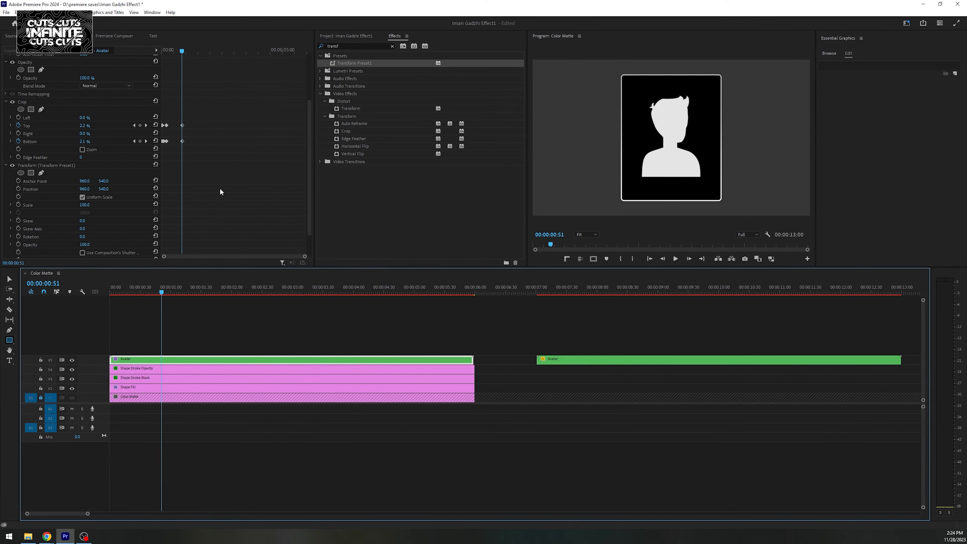
key(Right)
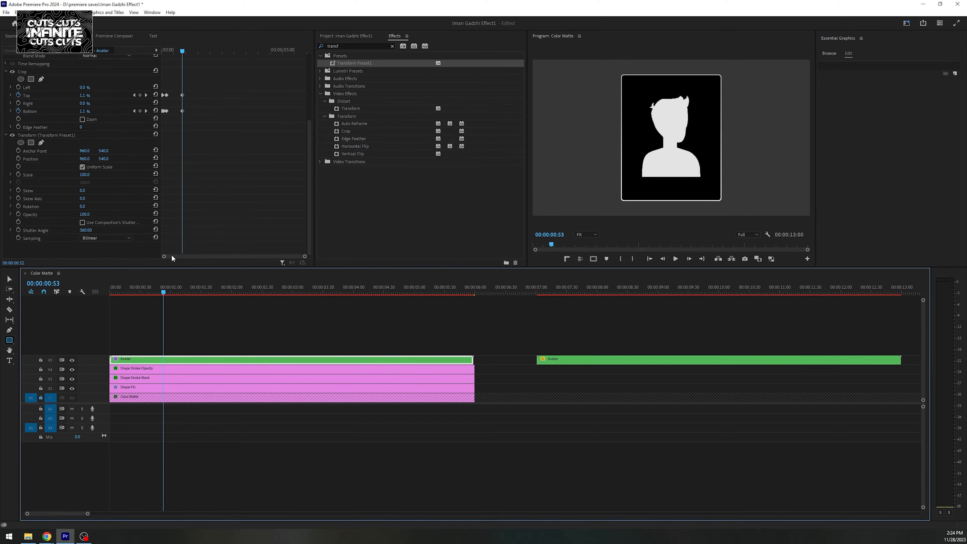
click(18, 174)
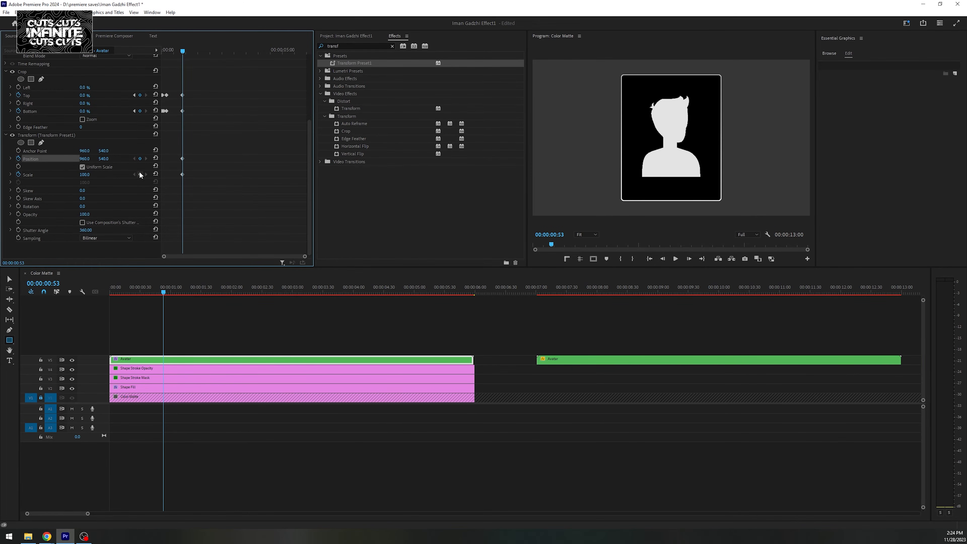
- At a later frame, set the Transform effect's Scale to 74.2 and vertical Position to 432.7
drag(183, 51, 194, 53)
drag(85, 174, 104, 158)
drag(184, 290, 198, 289)
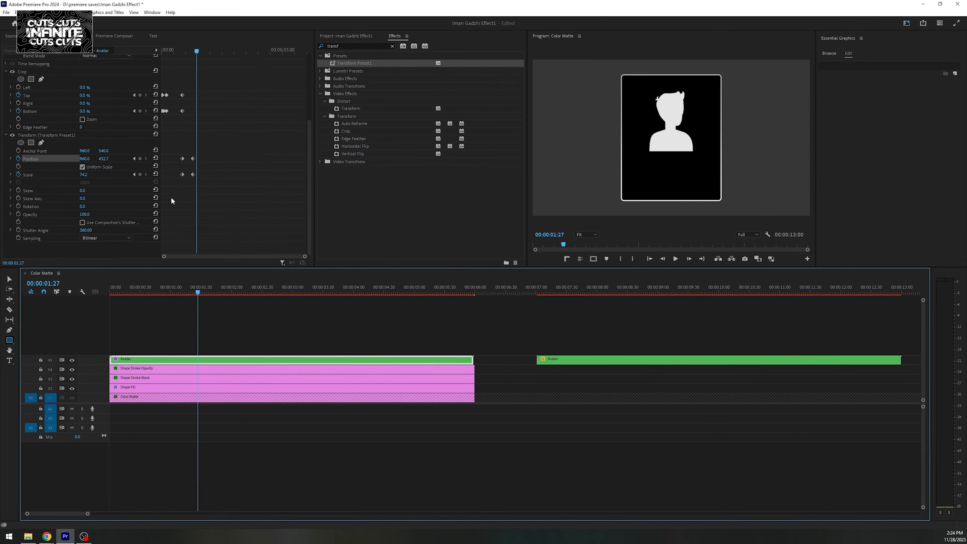
- Apply eased temporal interpolation to the Avatar's Transform Position and Scale keyframes
drag(174, 151, 200, 181)
right_click(183, 157)
mouse_move(221, 219)
click(275, 263)
right_click(182, 159)
click(275, 271)
- At 00:00:01:40, add the two-line text "Online personal" / "trainer" below the avatar
drag(197, 50, 202, 50)
click(213, 323)
click(9, 360)
click(640, 180)
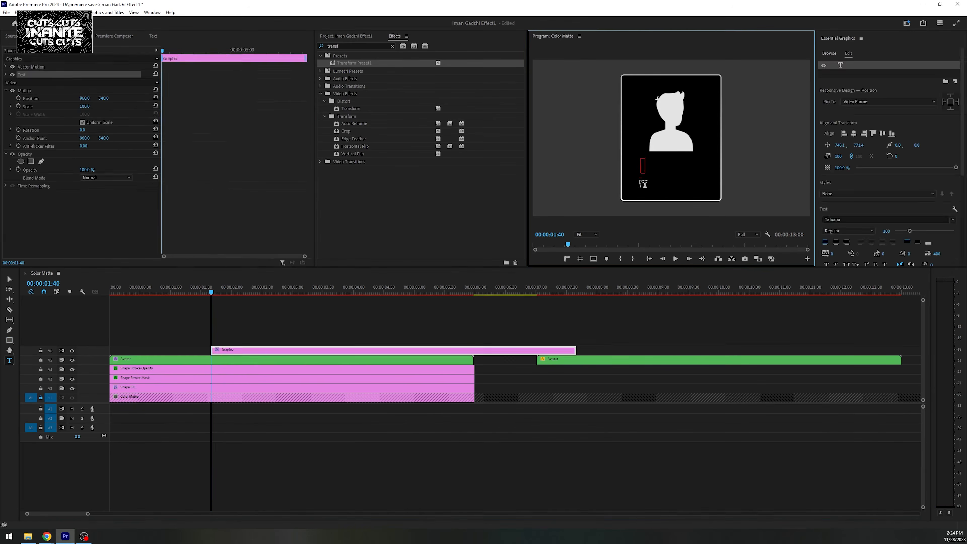
text(Online personal)
key(Return)
text(trainer)
- Centre the title horizontally beneath the avatar, adjust its size and change its font to Heavitas
key(ctrl+a)
click(853, 133)
click(836, 242)
click(854, 133)
drag(886, 231, 879, 231)
drag(632, 172, 690, 182)
click(851, 219)
text(Heavitas)
click(826, 230)
click(285, 336)
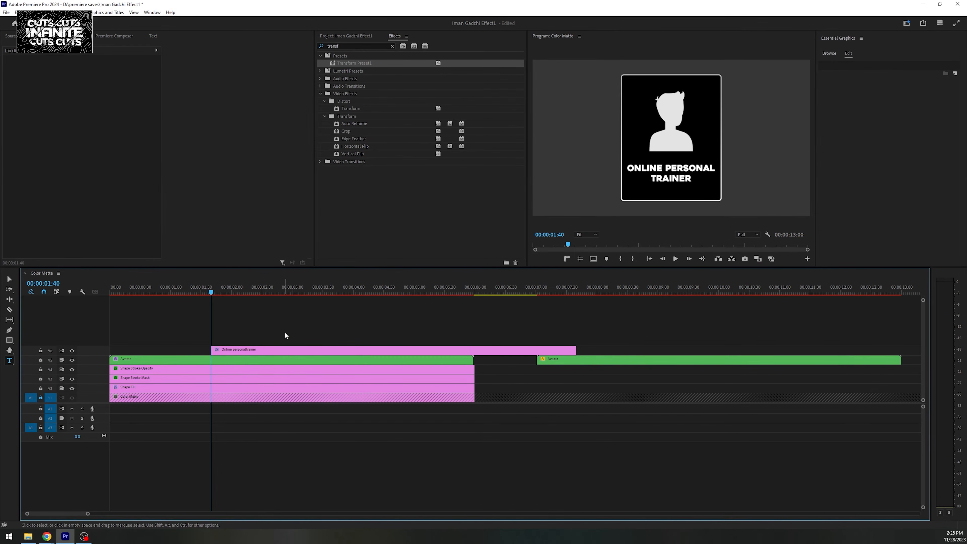
- Shift the title clip earlier in the timeline and play the sequence from the start to check its timing
key(Home)
key(space)
key(space)
drag(243, 350, 229, 340)
click(189, 306)
key(space)
key(space)
- Create a separate text reading "Online" and align it over the same word in the original title
click(251, 348)
click(623, 151)
text(Online)
key(grave)
drag(386, 291, 408, 350)
key(grave)
- Create a separate text reading "Personal" and enlarge the preview to compare it with the title
key(grave)
text(Personal)
click(152, 12)
click(167, 45)
- Reposition the Personal text so it lines up with the same word in the original title
key(grave)
key(grave)
click(295, 331)
click(68, 35)
drag(82, 97, 194, 97)
click(456, 306)
key(v)
key(grave)
drag(550, 349, 536, 349)
key(grave)
- Place another word clip on the track above the Personal clip and delete the original full-title clip
drag(266, 331, 267, 322)
click(245, 349)
key(Delete)
- Add a rectangular opacity mask around the word in the online clip and apply Transform Preset1 to it
click(248, 340)
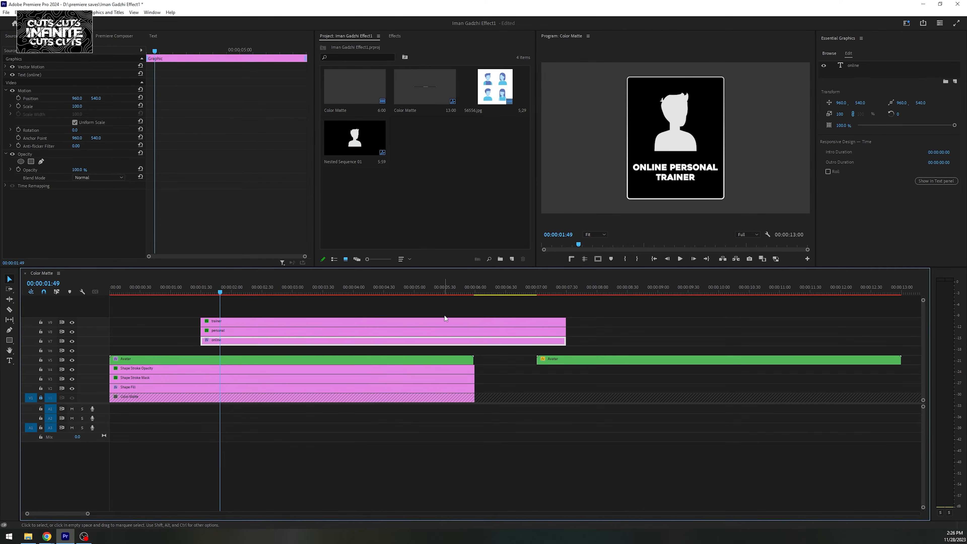
click(31, 161)
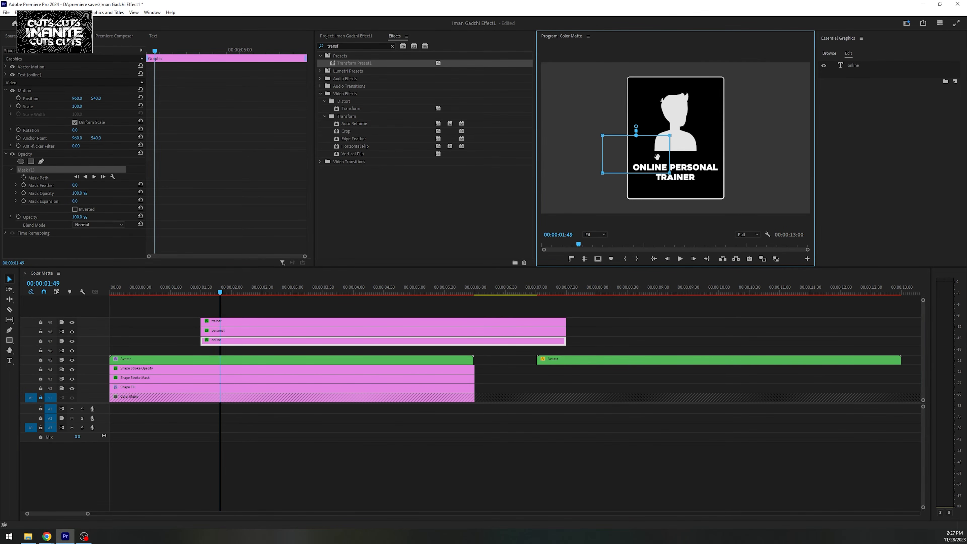
drag(360, 61, 228, 341)
- Keyframe the online clip's Transform vertical Position from 636.4 at its start to 540, and play the movement
drag(95, 99, 87, 107)
click(19, 98)
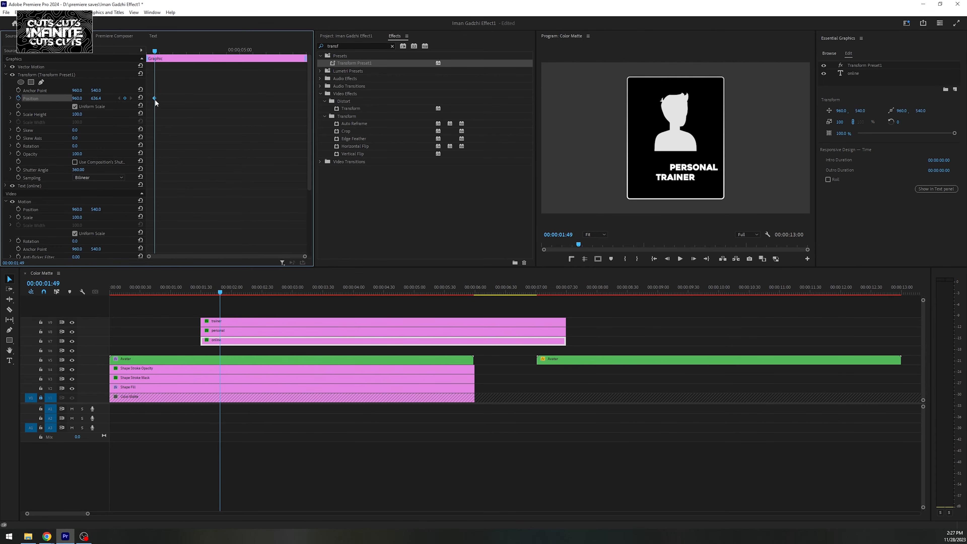
drag(155, 51, 130, 47)
click(211, 95)
key(space)
key(space)
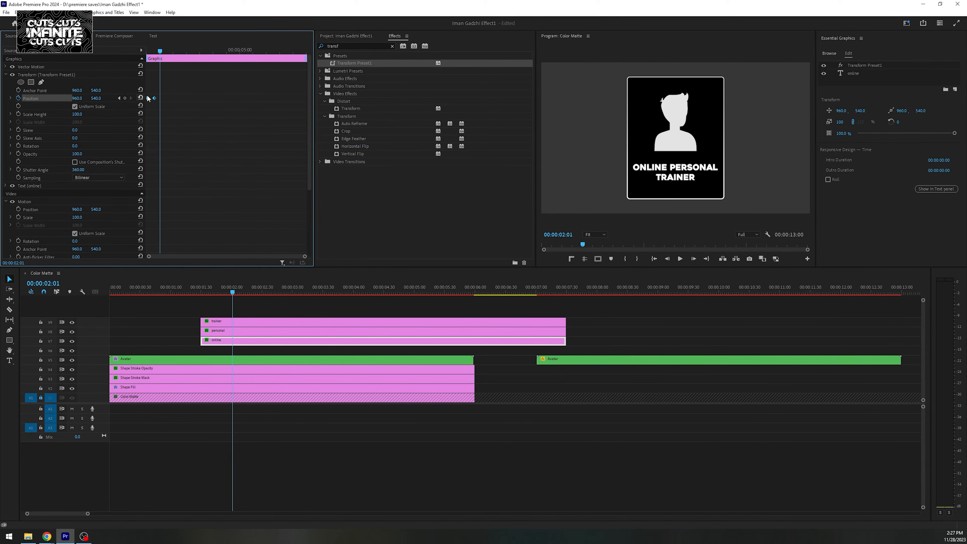
- Apply eased temporal interpolation to the online clip's Position keyframes and replay the text's entrance
right_click(154, 98)
mouse_move(213, 164)
click(259, 181)
right_click(155, 98)
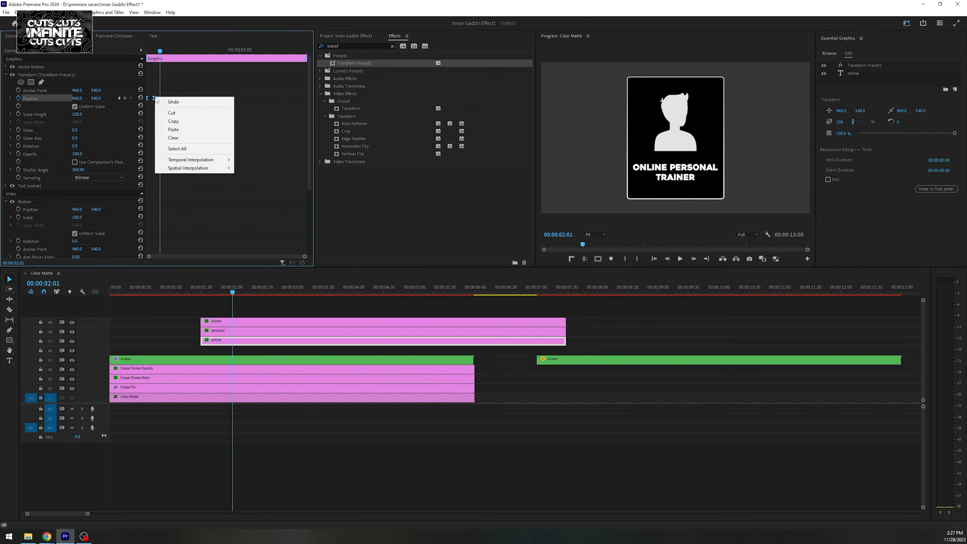
click(262, 205)
drag(160, 50, 116, 53)
key(space)
key(space)
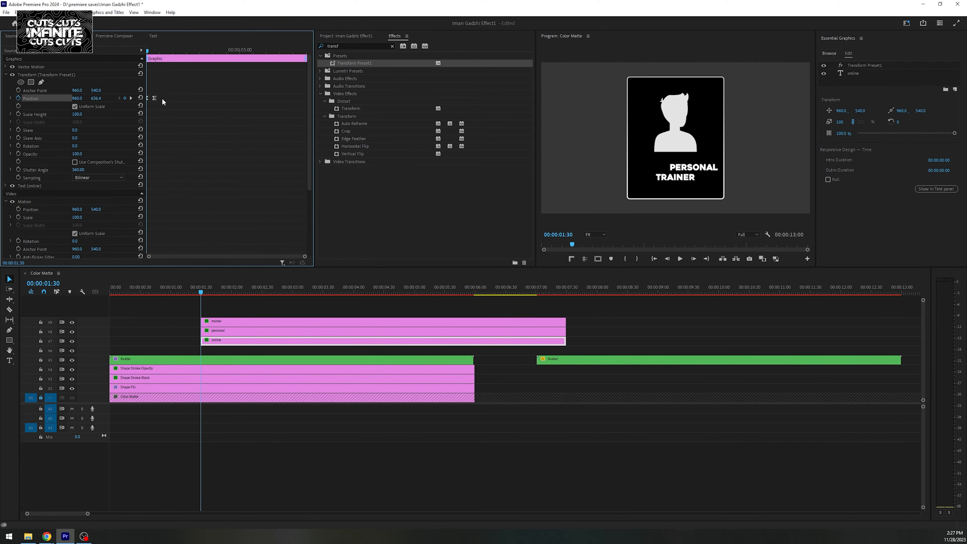
- Move the last Position keyframe slightly later, shape the velocity curve for a fast start and gentle finish, and play it
click(11, 99)
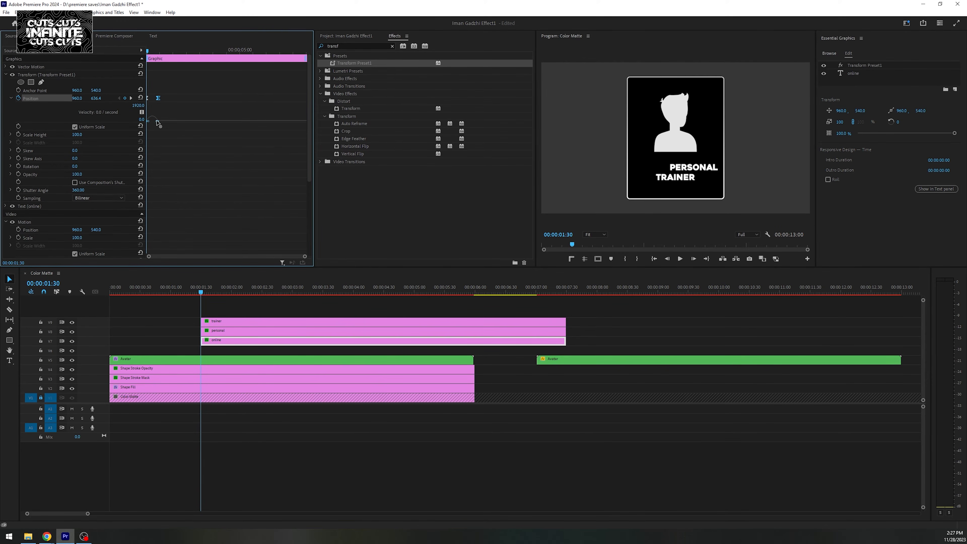
key(space)
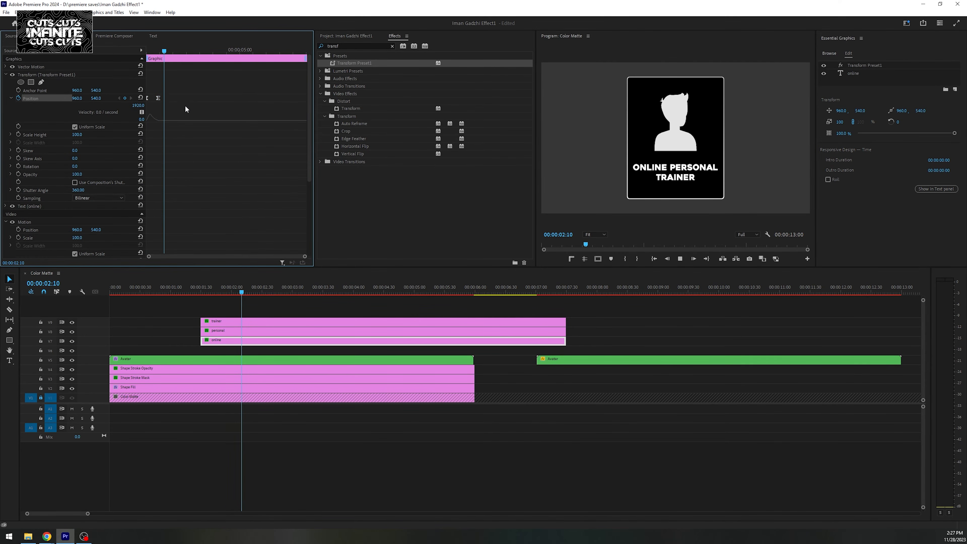
- Set the online clip's mask feather to 35 and play the text's softened entrance
key(space)
key(space)
scroll(179, 107, down, 5)
click(76, 203)
key(space)
click(76, 203)
text(35)
key(Return)
key(space)
key(Up)
key(space)
key(space)
scroll(201, 145, up, 5)
scroll(115, 163, down, 5)
- Copy the online clip's mask and movement onto the personal and trainer clips, fitting each mask around its word
click(49, 185)
key(ctrl+c)
click(247, 331)
key(ctrl+v)
click(226, 322)
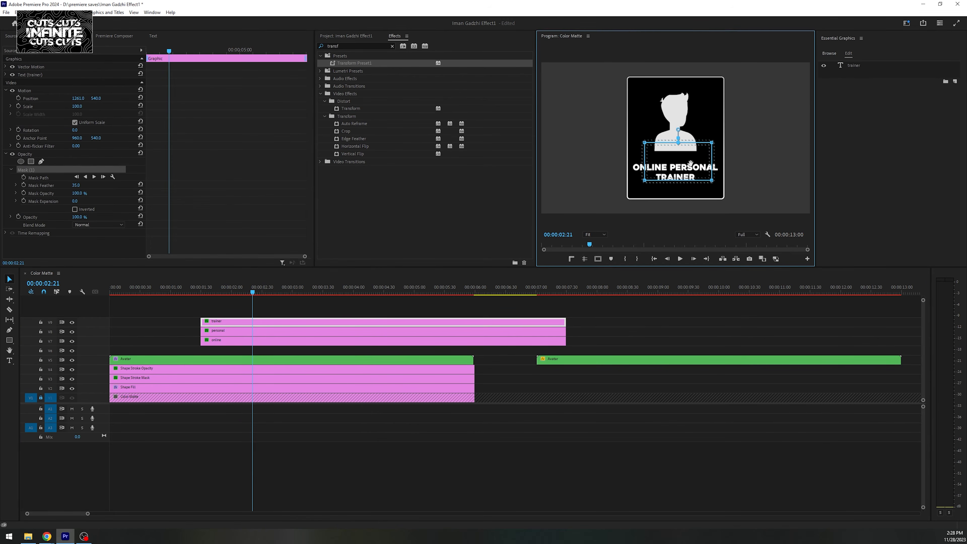
- Stagger the personal and trainer clips so each word starts after the previous one, and play the sequence
click(227, 292)
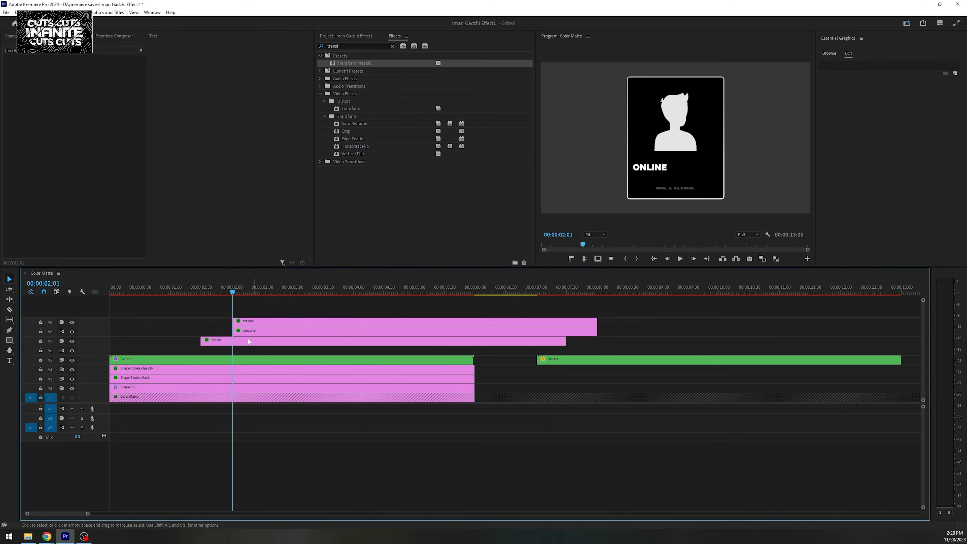
drag(212, 321, 244, 321)
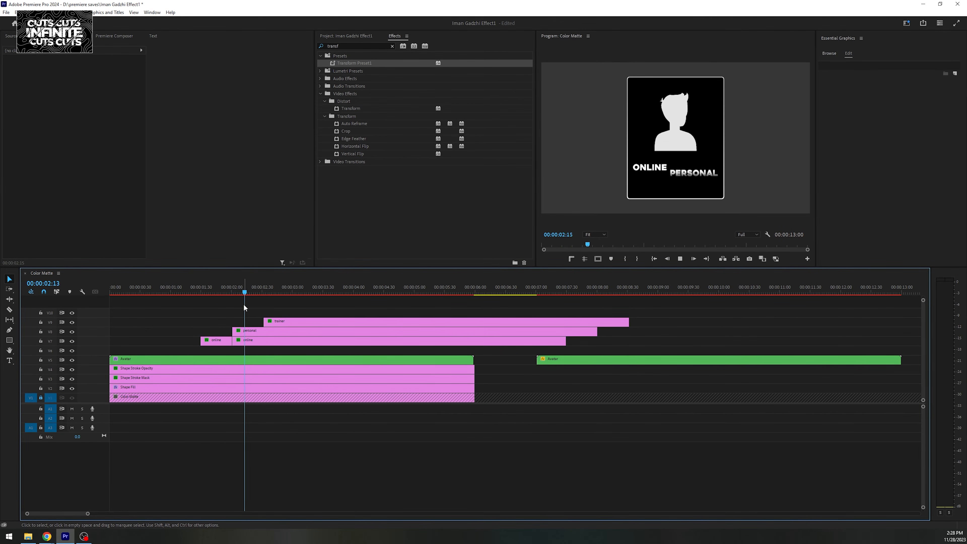
key(space)
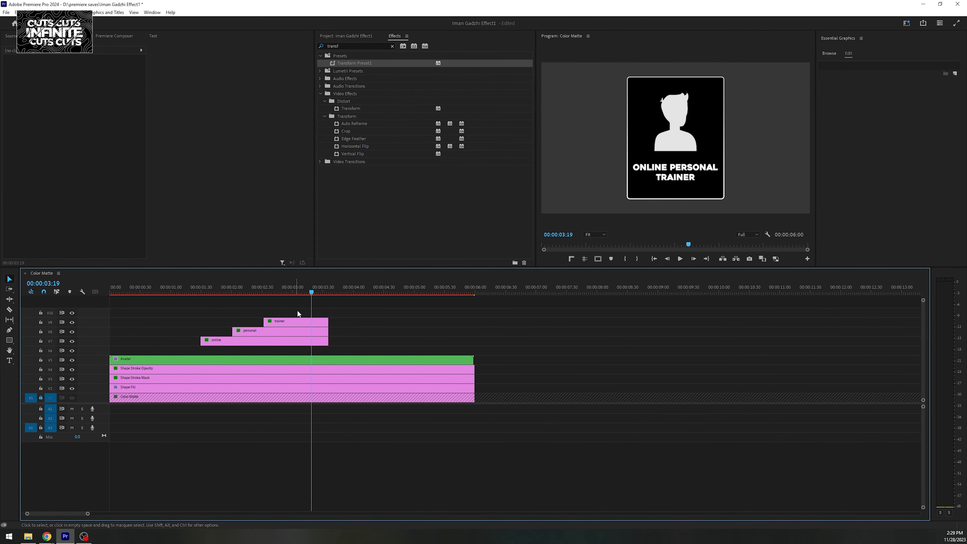
- Nest the online, personal and trainer clips directly above the Avatar clip, end the nest at 00:00:06:00, and play it
key(alt+Down)
drag(298, 311, 462, 348)
key(alt+n)
click(465, 277)
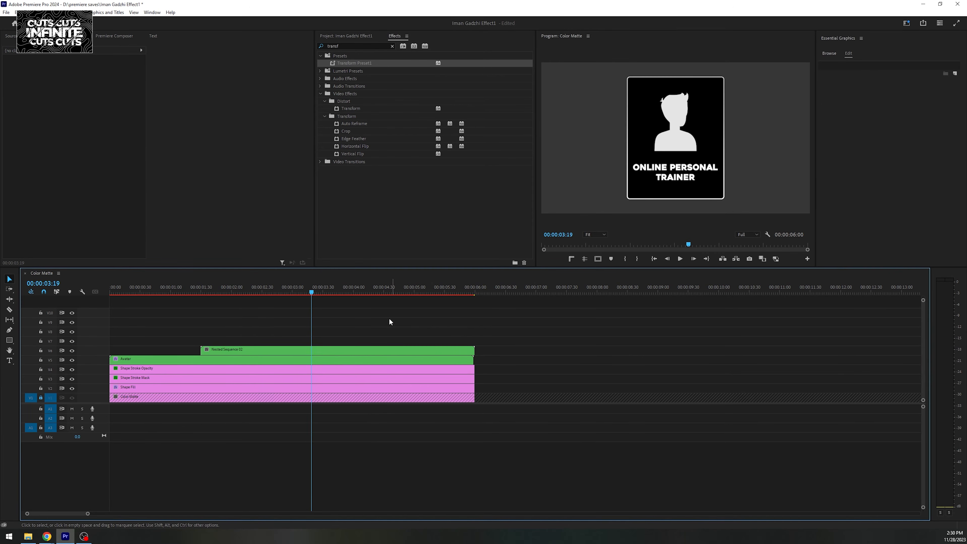
click(199, 289)
key(space)
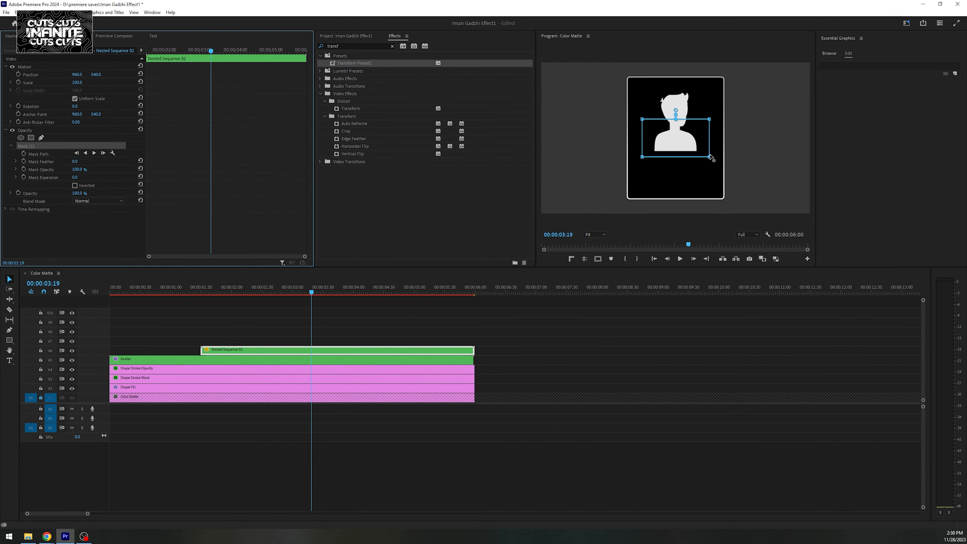
- Mask the nested text with a rectangle fitted to the rounded box's interior and apply Transform Preset1 to it
drag(711, 157, 725, 165)
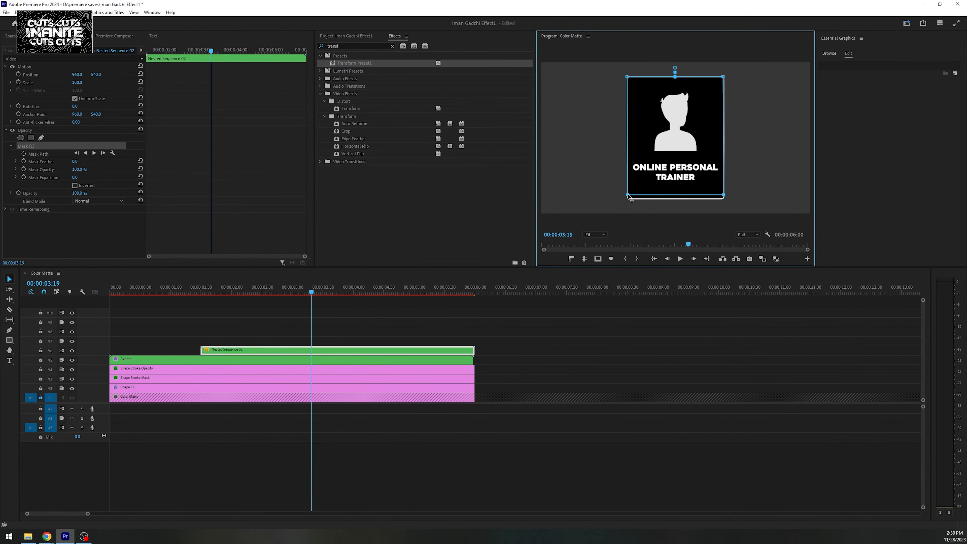
drag(381, 63, 338, 351)
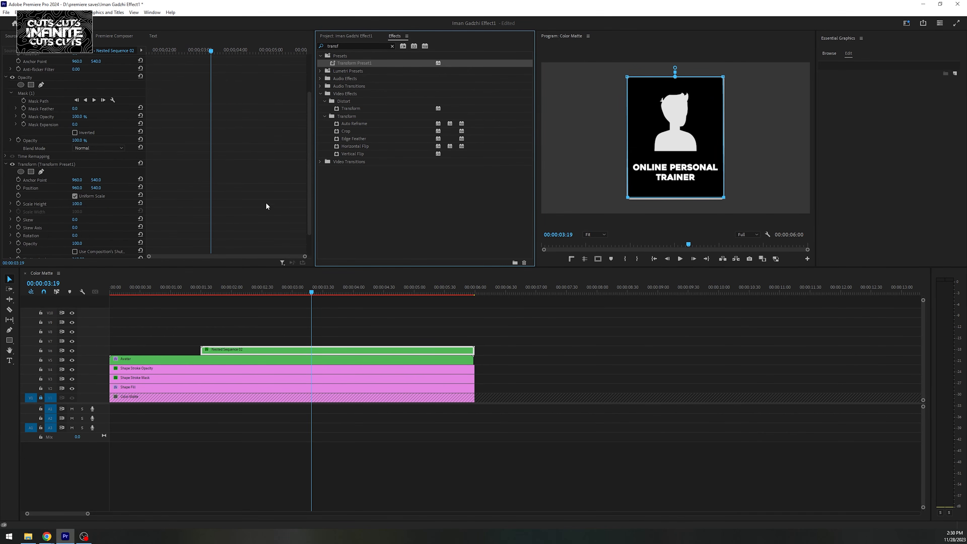
- Keyframe the nested text's Transform Position from 00:00:03:19 to 00:00:03:44 so it slides horizontally out of the box, and play it
click(18, 159)
drag(211, 51, 226, 51)
drag(79, 159, 27, 158)
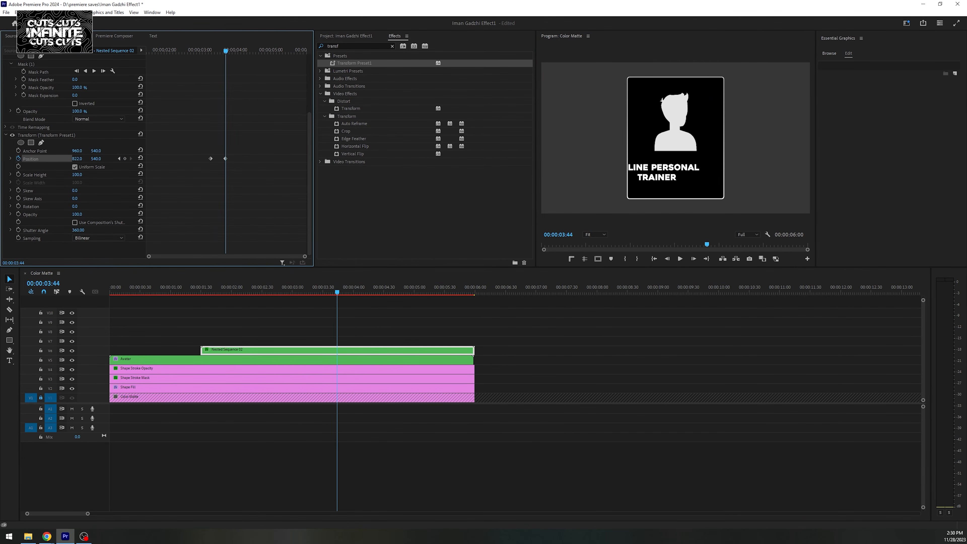
drag(225, 51, 139, 79)
key(space)
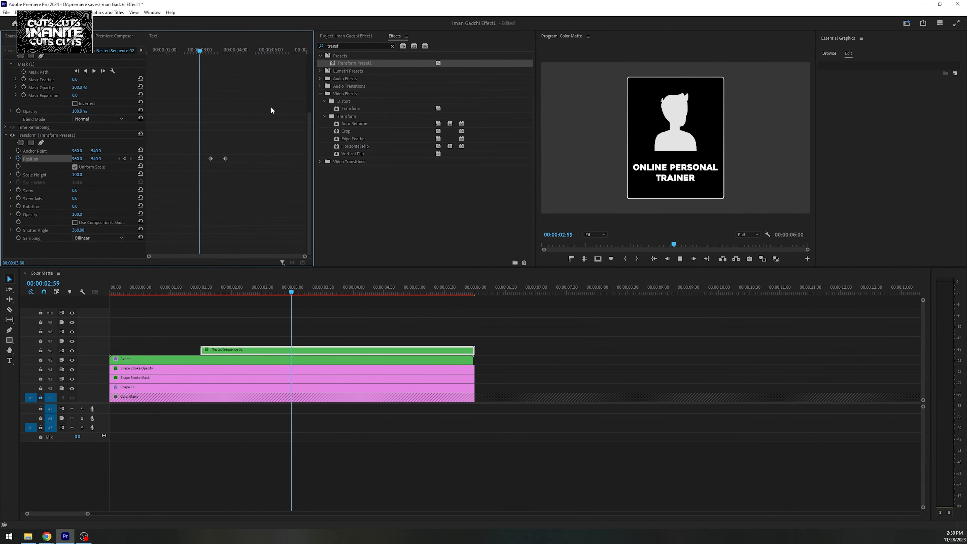
key(space)
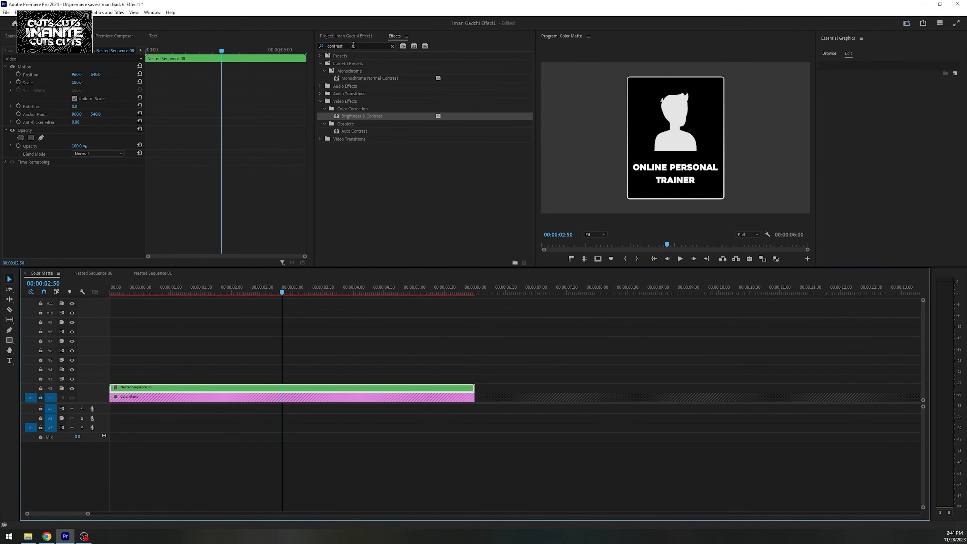
- Search the effects for "3d", apply Basic 3D to the nested box sequence, and select its Swivel setting
click(354, 45)
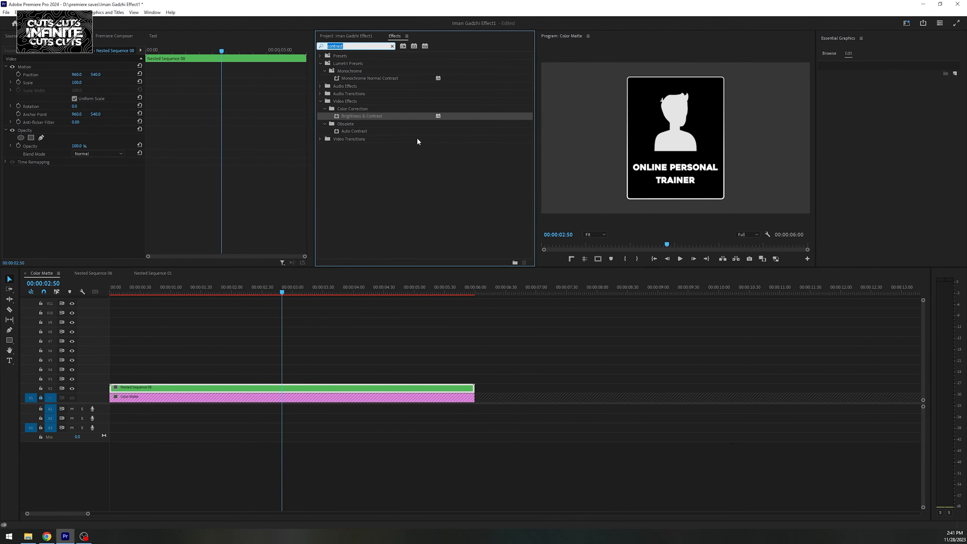
text(3d)
drag(282, 381, 282, 387)
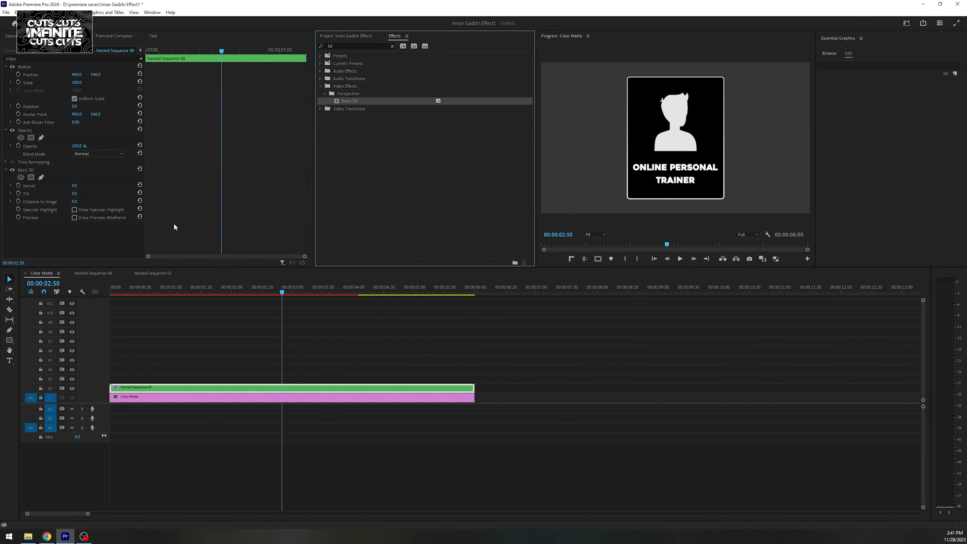
click(71, 186)
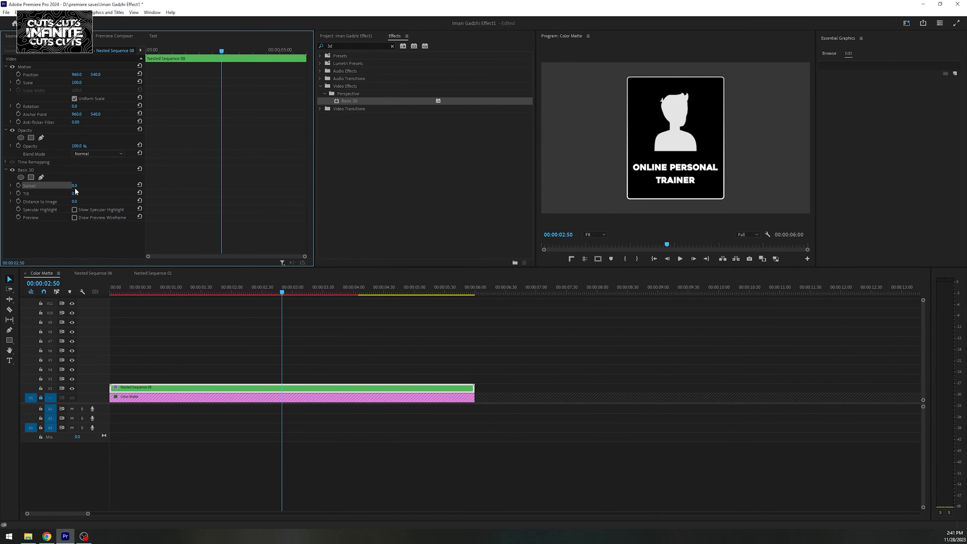